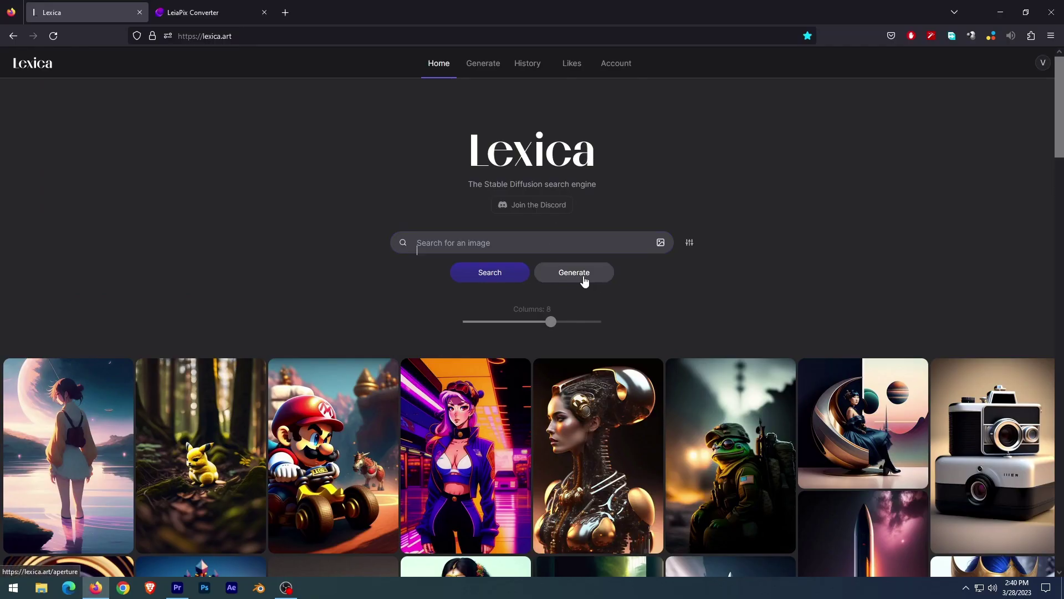
Generate 768×512 Lexica images of a knight riding through a dark forest, with 'Ugly' as negative prompt
{"action": "left_click", "coordinate": [584, 279]}
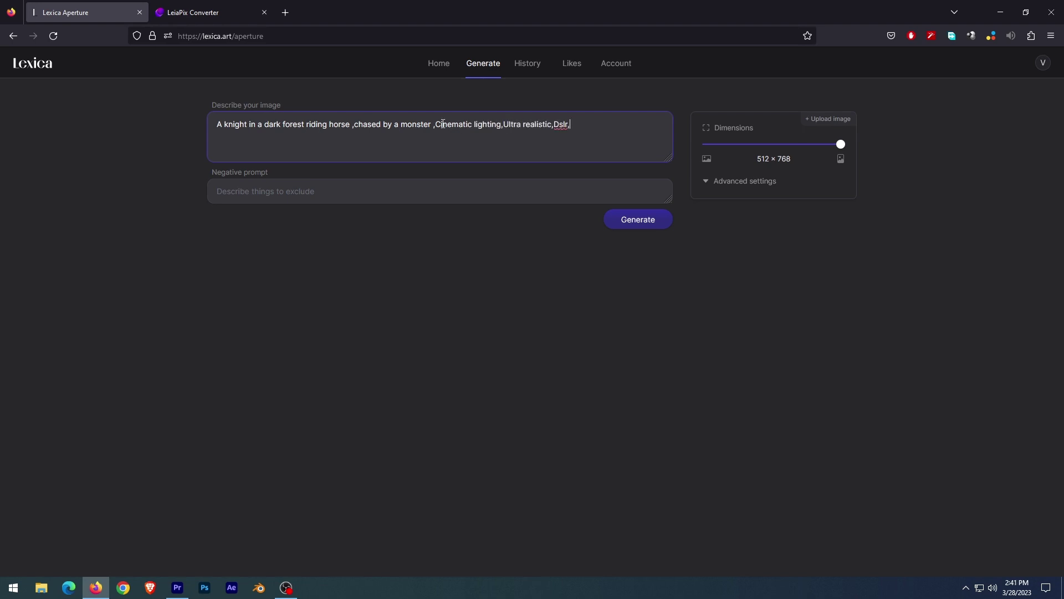
{"action": "type", "text": "k lighting,"}
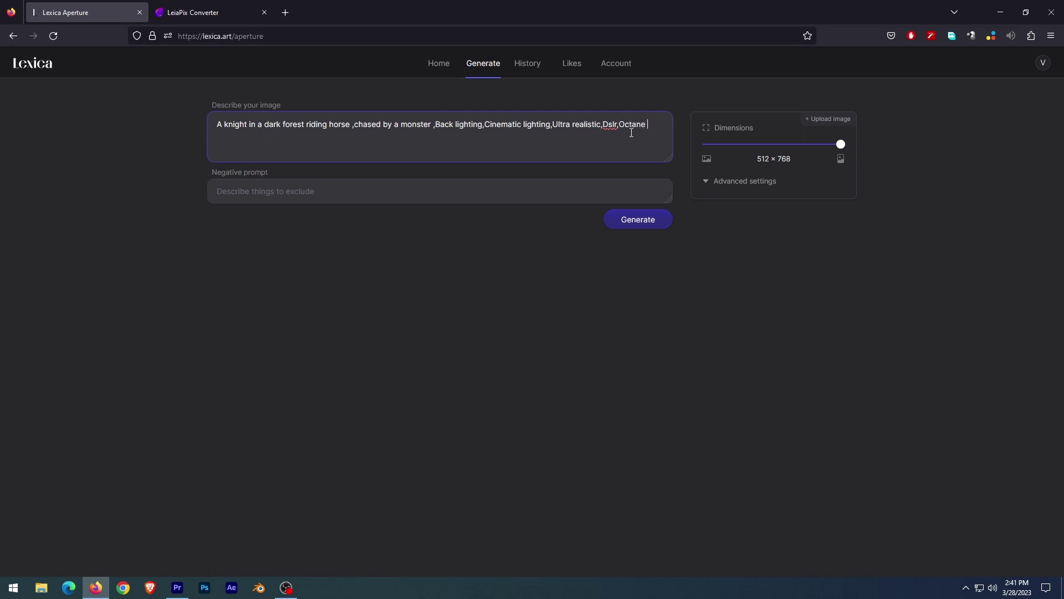
{"action": "left_click", "coordinate": [485, 198]}
{"action": "type", "text": "Ugly"}
{"action": "left_click", "coordinate": [705, 144]}
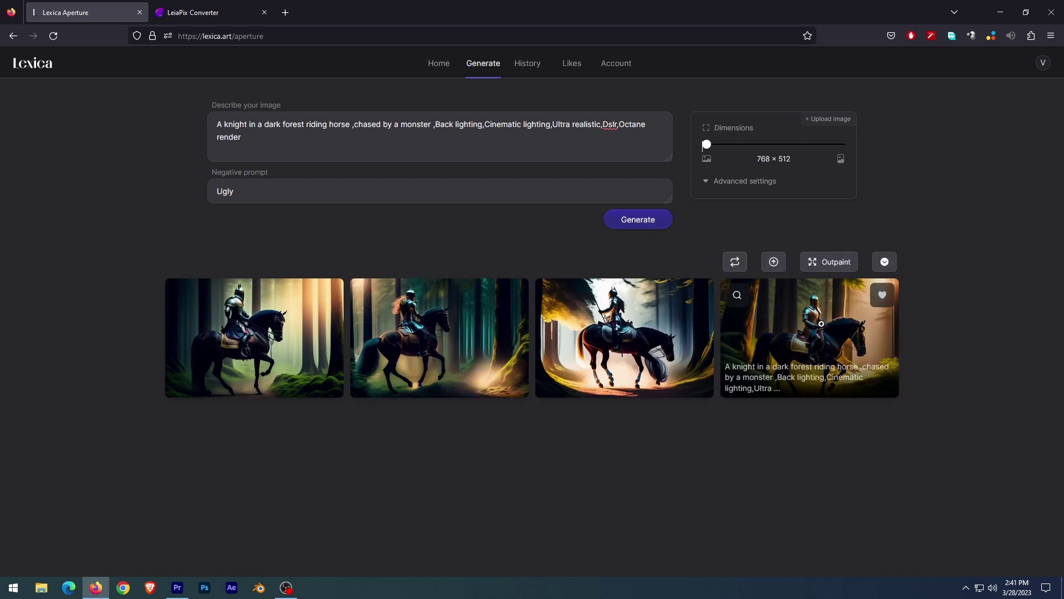
Save the fourth knight image to the computer as a JPG
{"action": "left_click", "coordinate": [822, 324]}
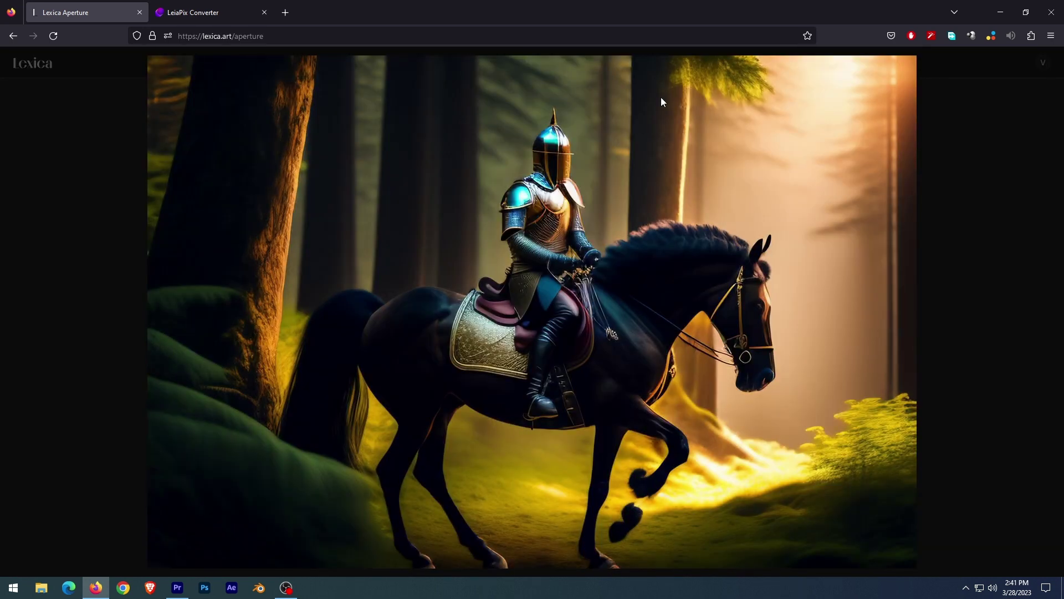
{"action": "right_click", "coordinate": [587, 168]}
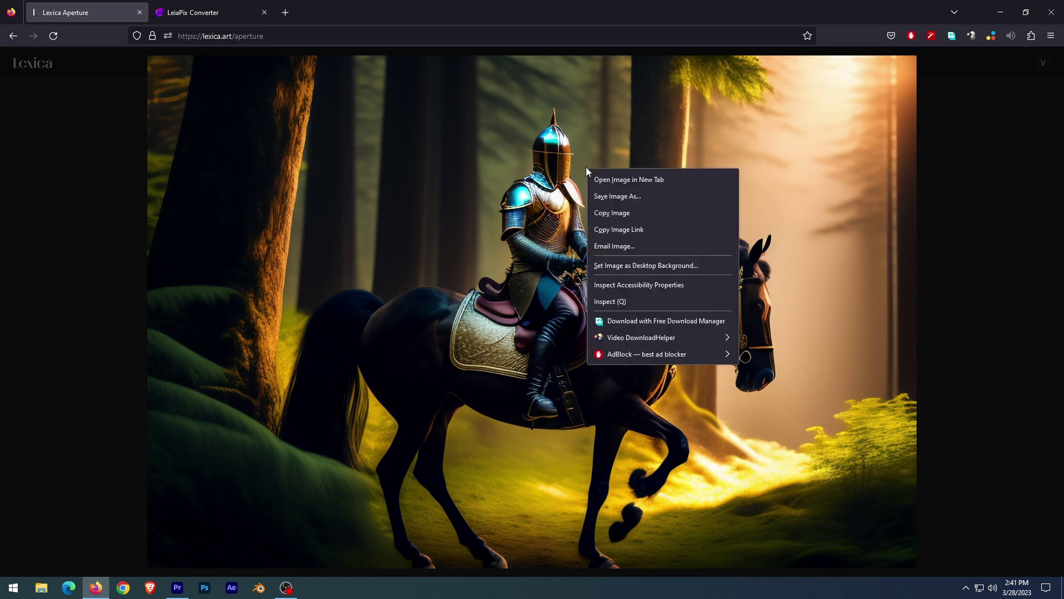
{"action": "left_click", "coordinate": [631, 193]}
{"action": "key", "text": "Return"}
{"action": "key", "text": "Escape"}
Upload the saved knight JPG to LeiaPix Converter
{"action": "left_click", "coordinate": [204, 14]}
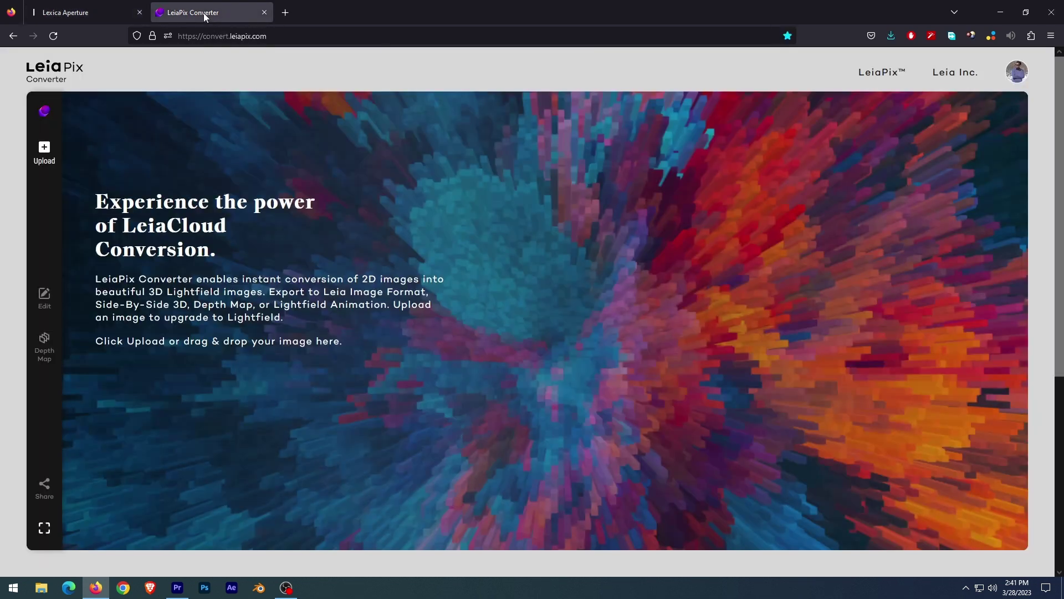
{"action": "left_click", "coordinate": [44, 148]}
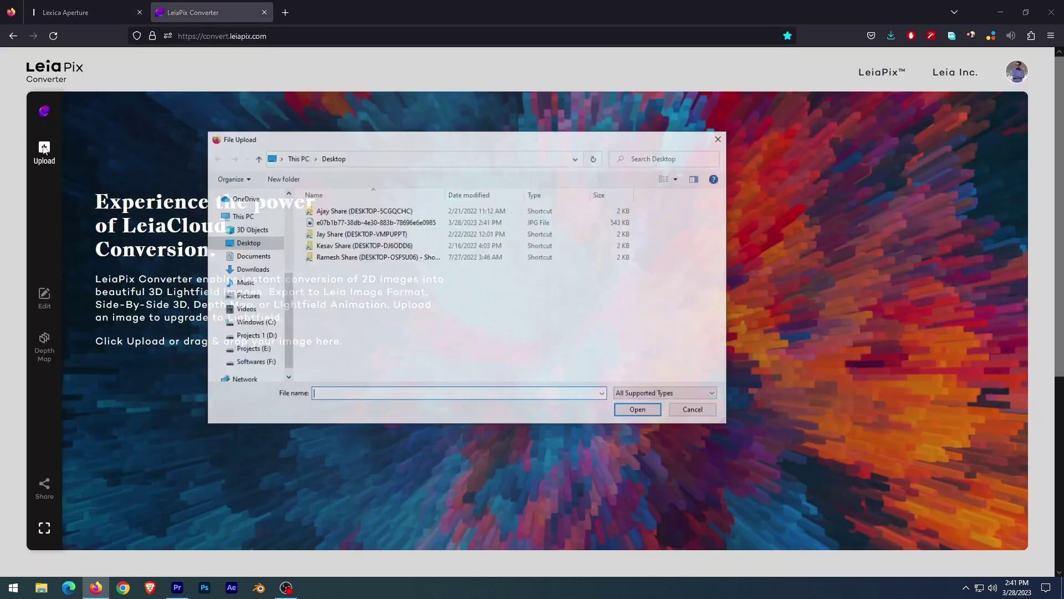
{"action": "left_click", "coordinate": [326, 222]}
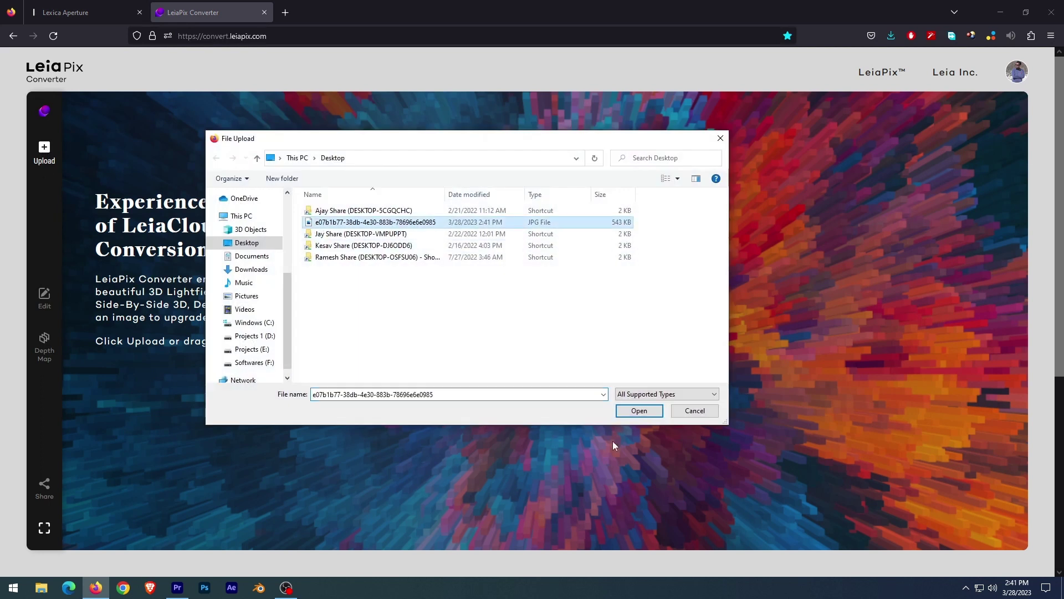
{"action": "left_click", "coordinate": [639, 410]}
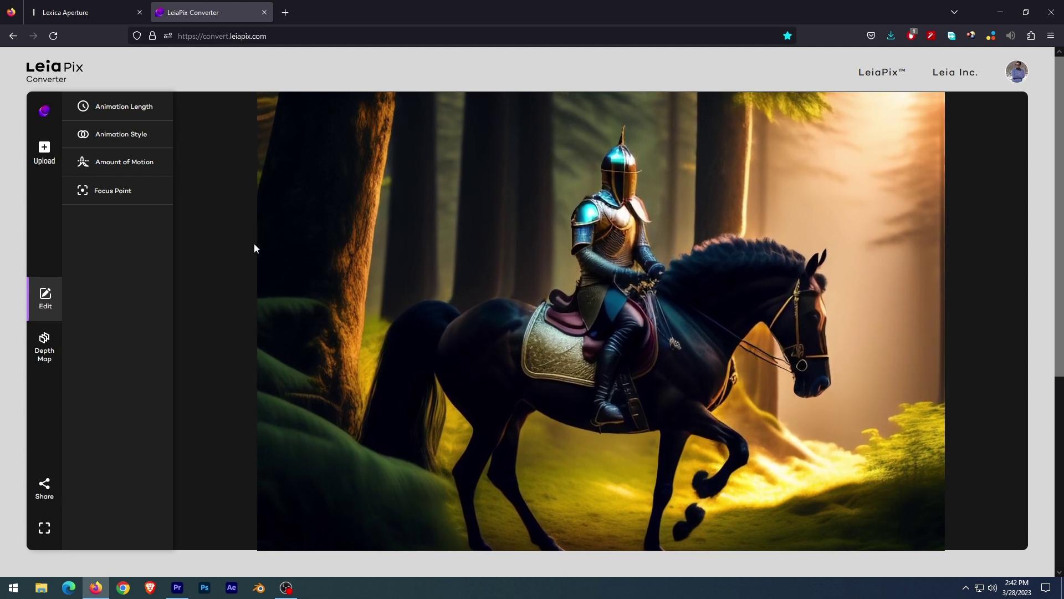
Animate the knight image with Tall Circle style and Less motion, then bring up share options
{"action": "left_click", "coordinate": [122, 164]}
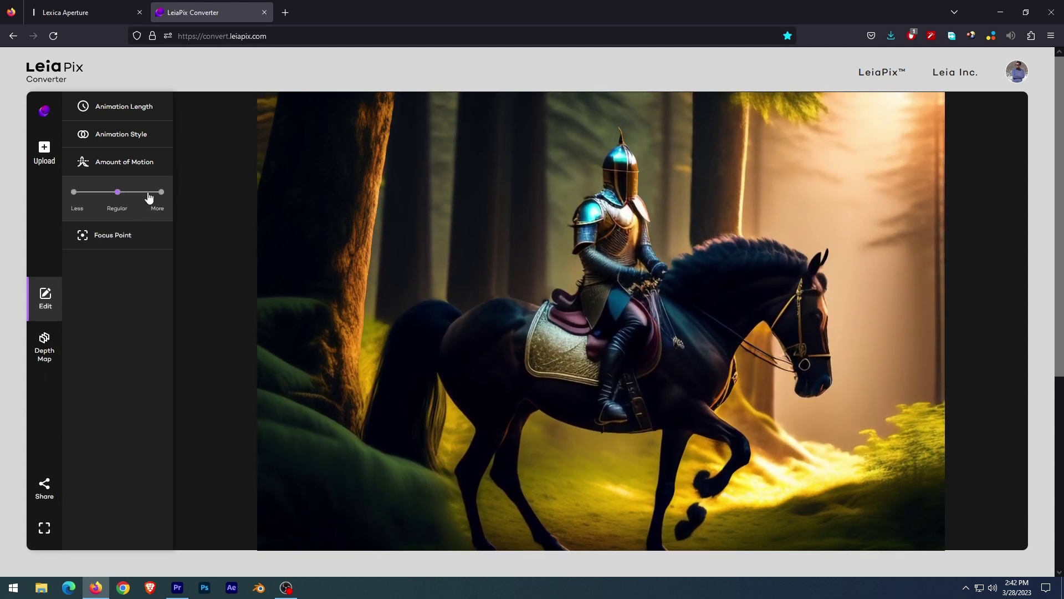
{"action": "left_click", "coordinate": [118, 138]}
{"action": "left_click", "coordinate": [103, 216]}
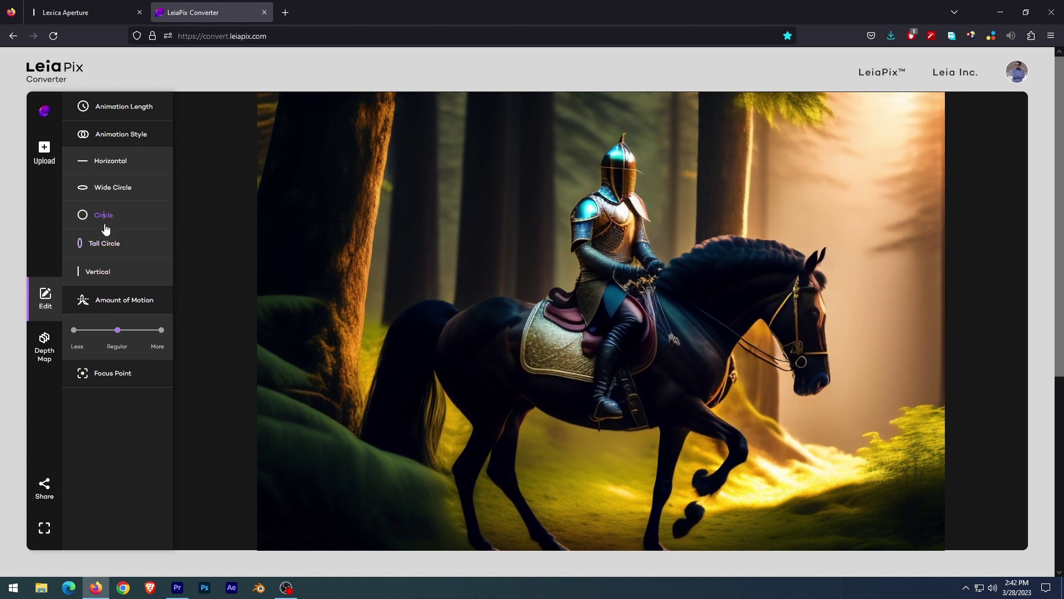
{"action": "left_click", "coordinate": [119, 191]}
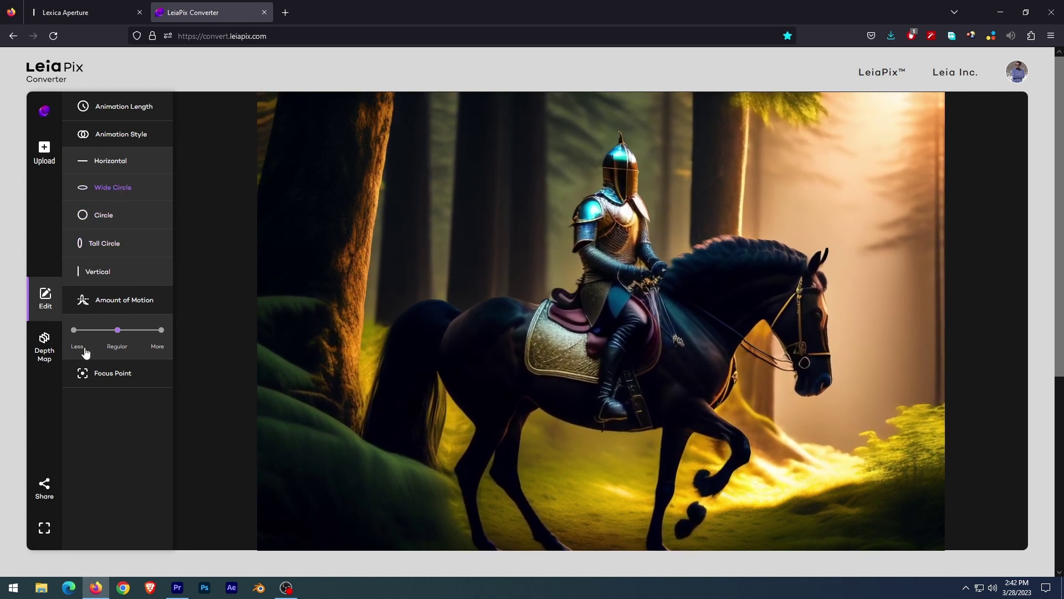
{"action": "left_click", "coordinate": [74, 331]}
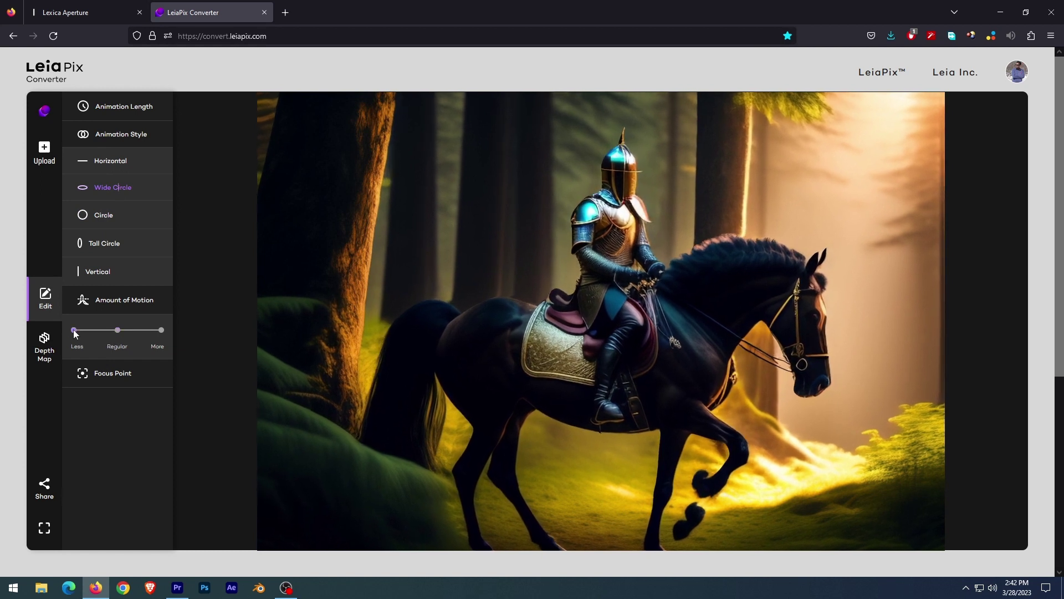
{"action": "left_click", "coordinate": [103, 272]}
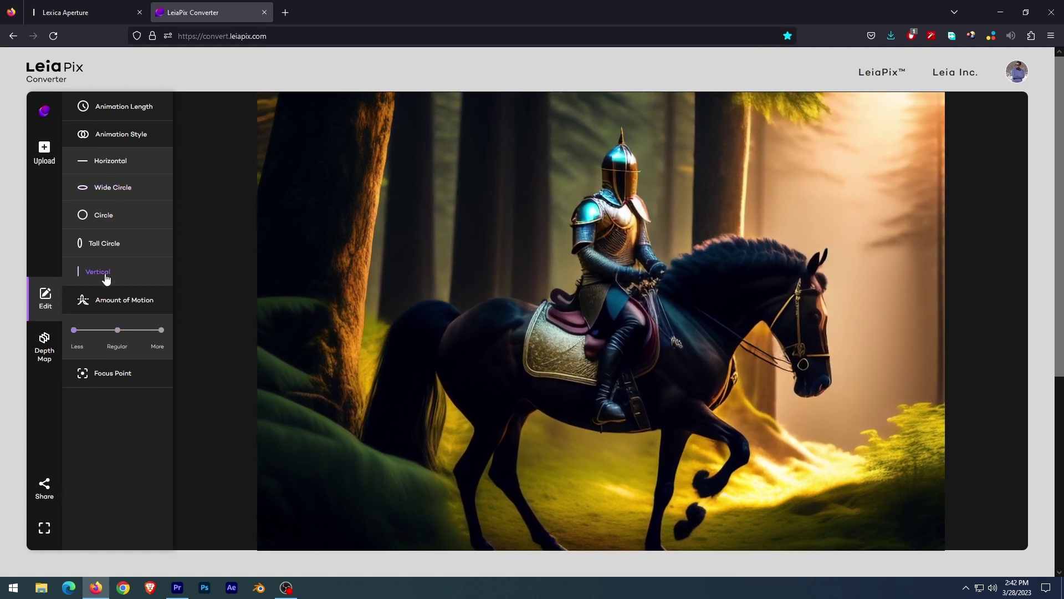
{"action": "left_click", "coordinate": [113, 252]}
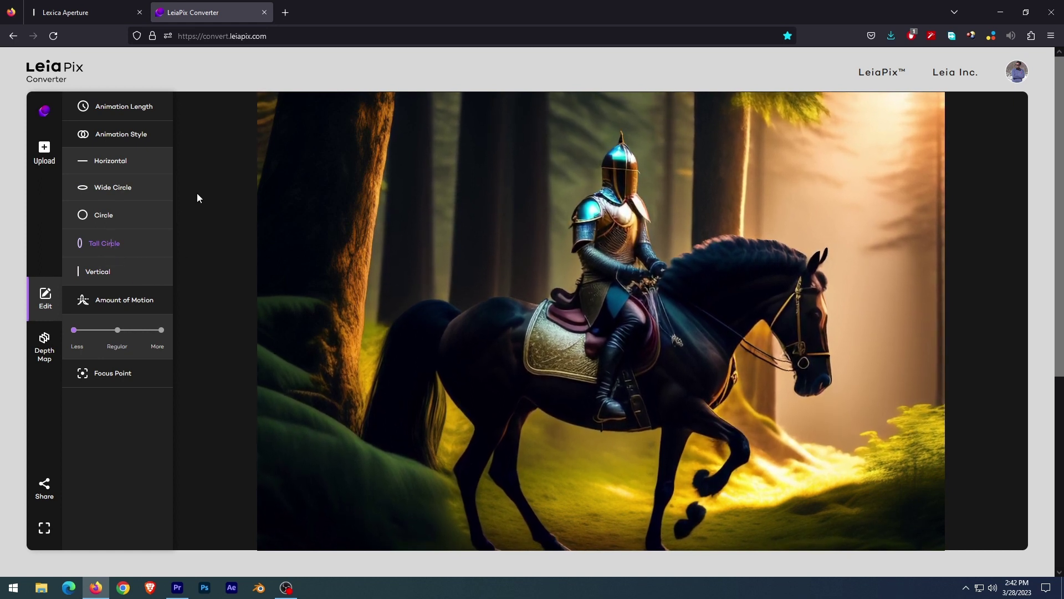
{"action": "left_click", "coordinate": [43, 490]}
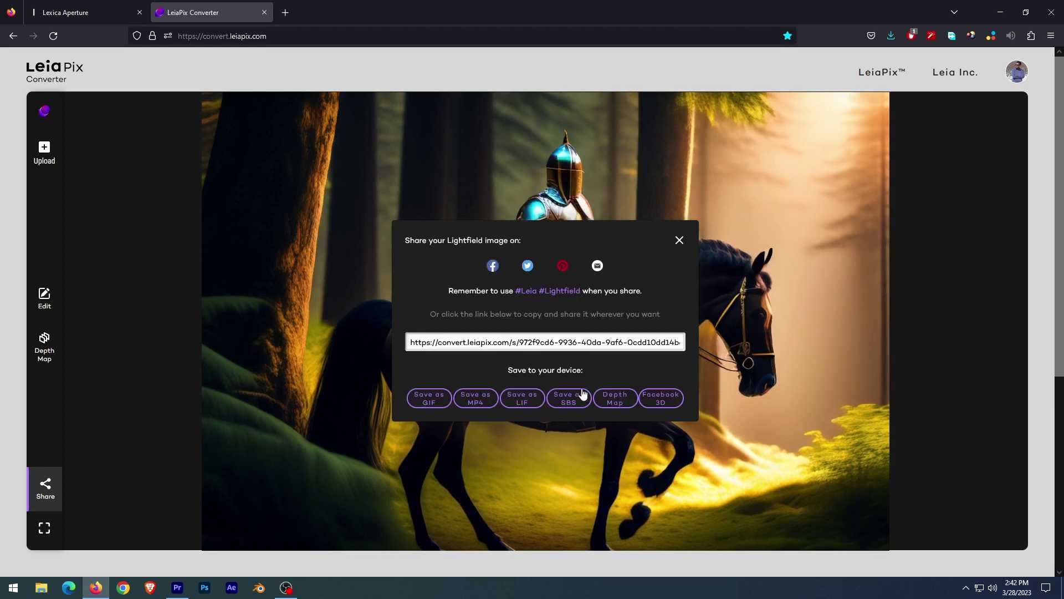
Save the knight animation as an MP4 and open the download in VLC
{"action": "left_click", "coordinate": [480, 403]}
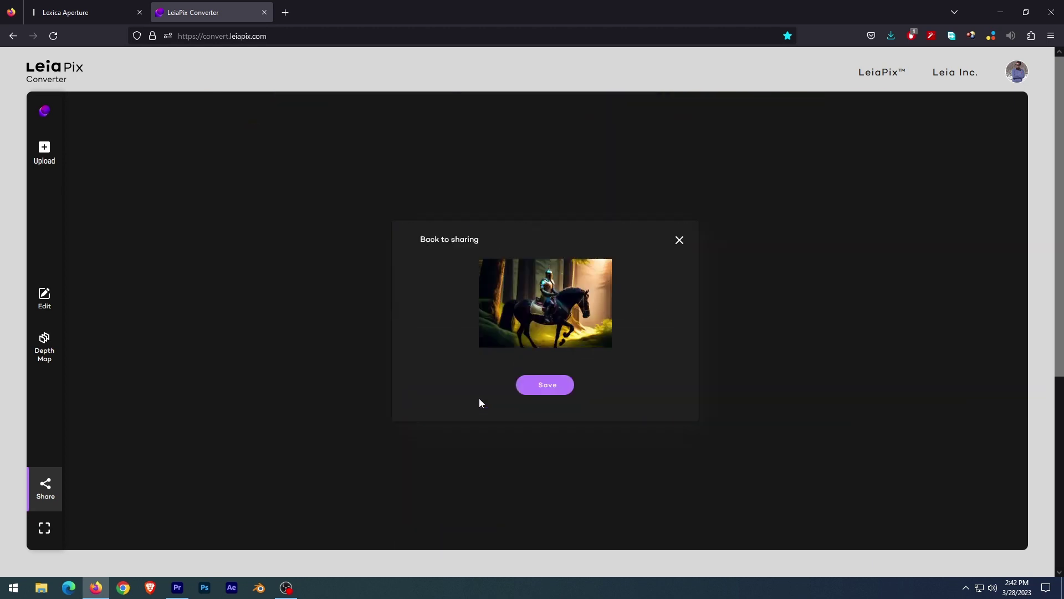
{"action": "left_click", "coordinate": [542, 384]}
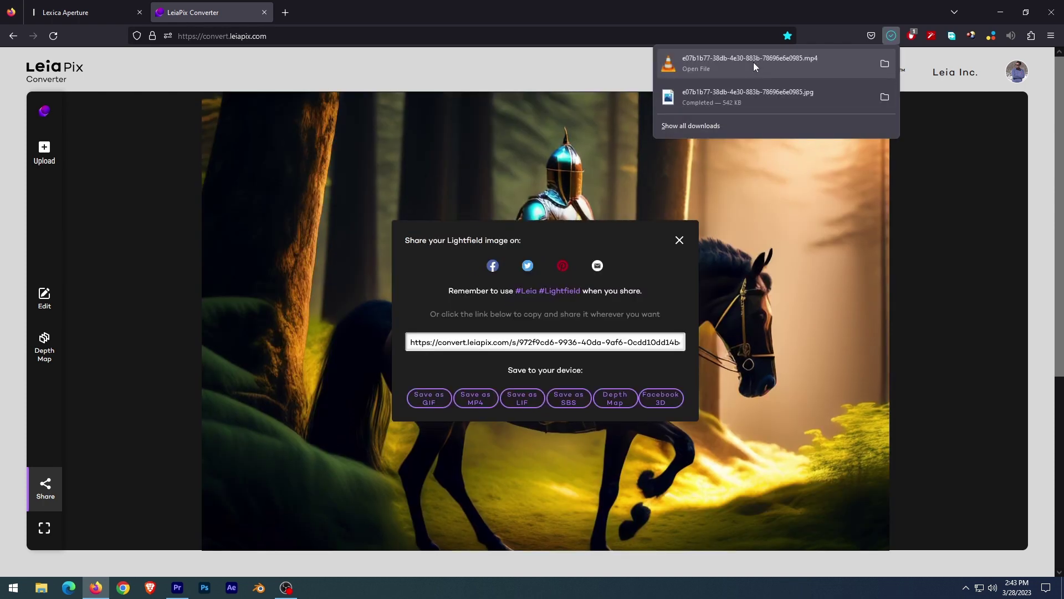
{"action": "left_click", "coordinate": [753, 63]}
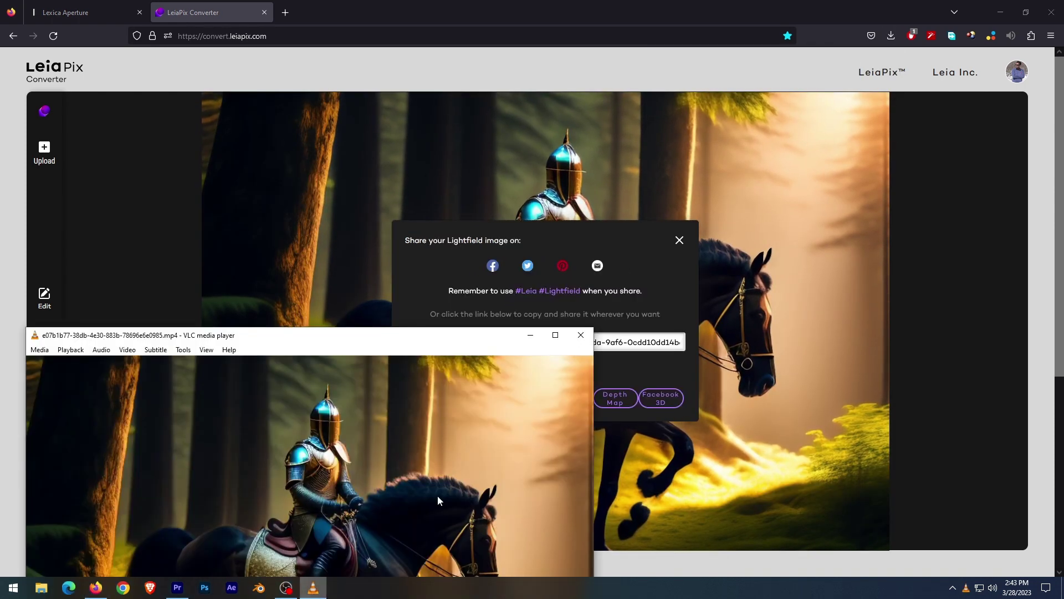
Preview the knight MP4 in a centred VLC window, then close VLC
{"action": "left_click_drag", "start_coordinate": [312, 341], "coordinate": [496, 94]}
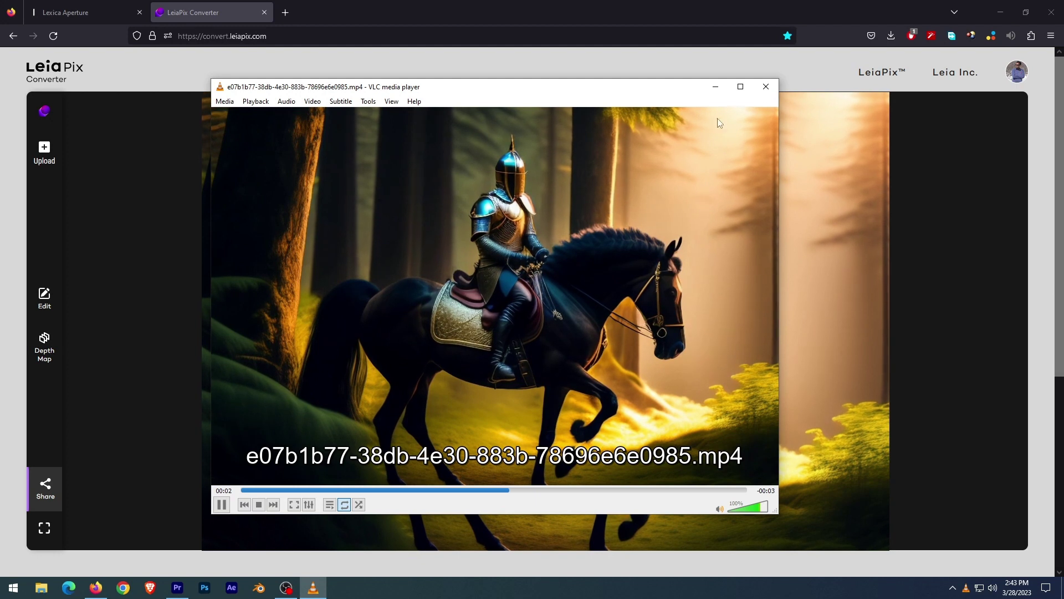
{"action": "left_click", "coordinate": [766, 86]}
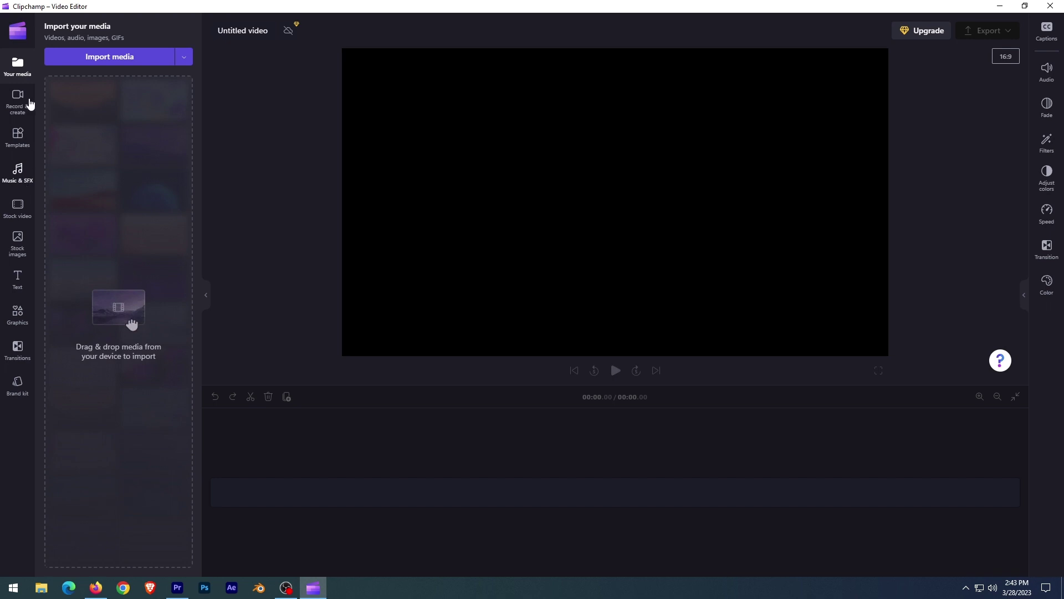
Import the knight animation MP4 into the Clipchamp project
{"action": "left_click", "coordinate": [110, 56]}
{"action": "left_click", "coordinate": [249, 128]}
{"action": "left_click", "coordinate": [431, 297]}
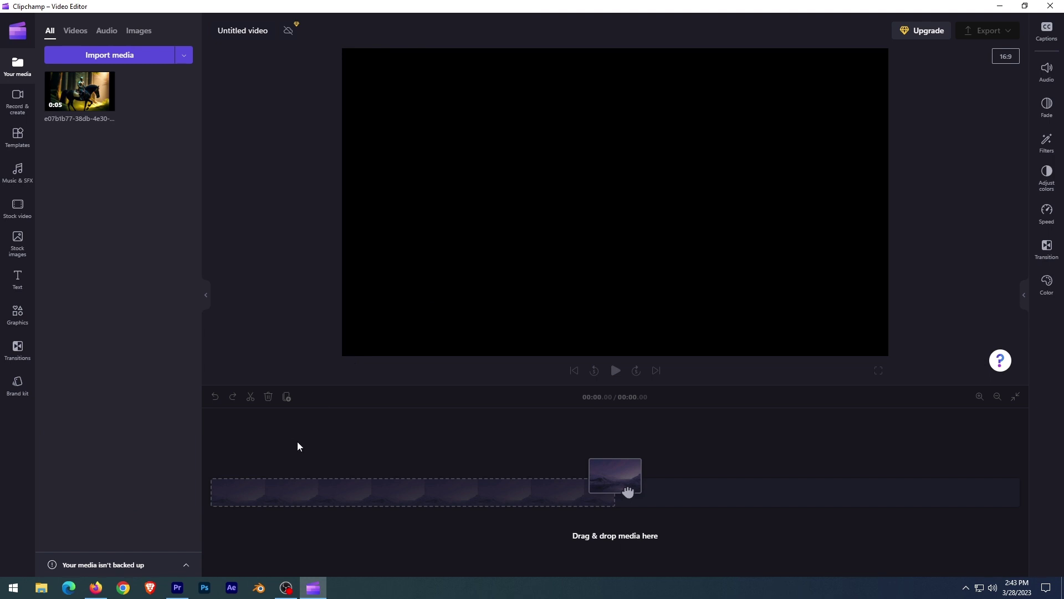
Place the knight clip, Knight and dragon.mp4 and Knight.mp4 in order on the timeline
{"action": "left_click_drag", "start_coordinate": [79, 90], "coordinate": [261, 493]}
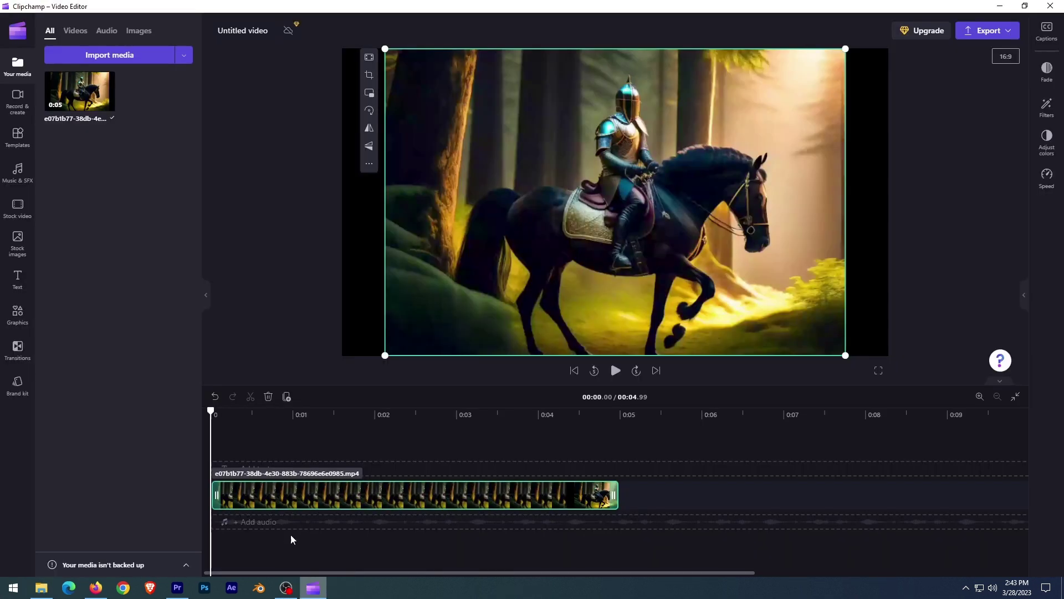
{"action": "left_click_drag", "start_coordinate": [79, 90], "coordinate": [655, 497]}
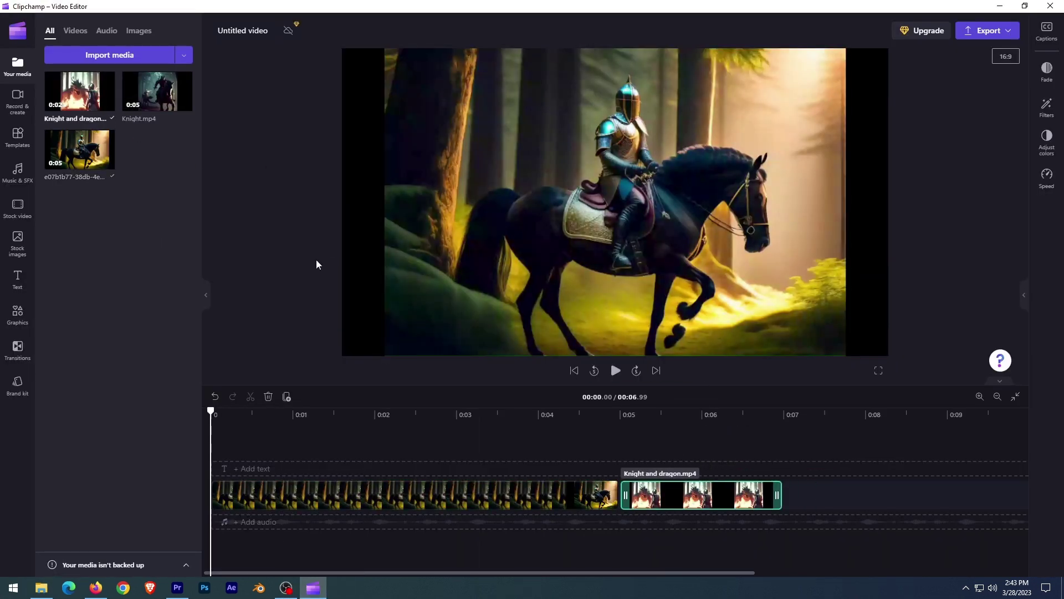
{"action": "left_click_drag", "start_coordinate": [161, 94], "coordinate": [813, 499]}
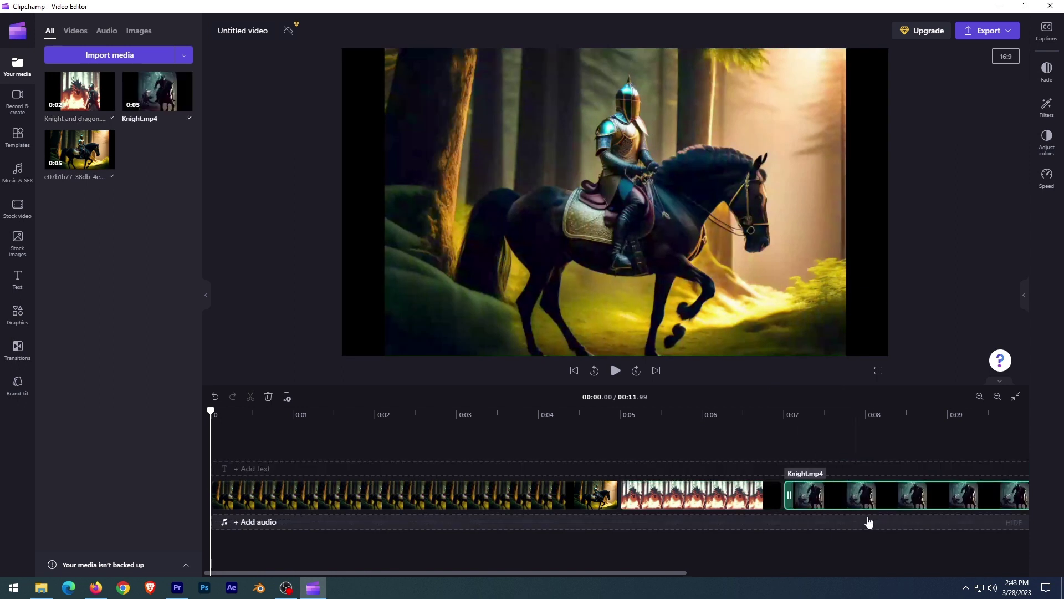
{"action": "left_click", "coordinate": [17, 173]}
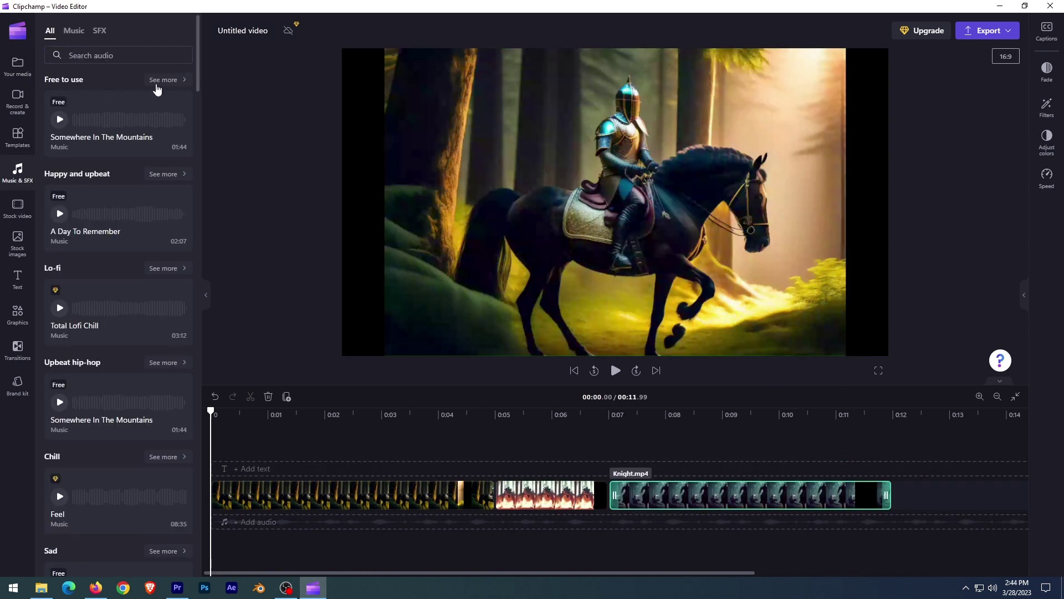
Add the free track String Arpeggios from Free to use as background music
{"action": "left_click", "coordinate": [157, 87]}
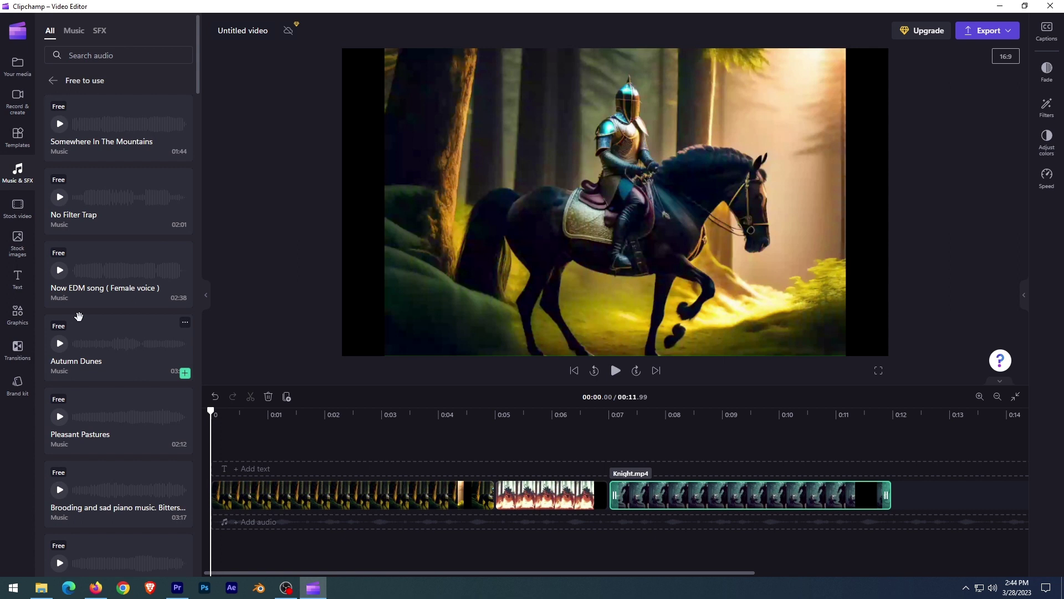
{"action": "scroll", "coordinate": [158, 308], "scroll_direction": "down", "scroll_amount": 5}
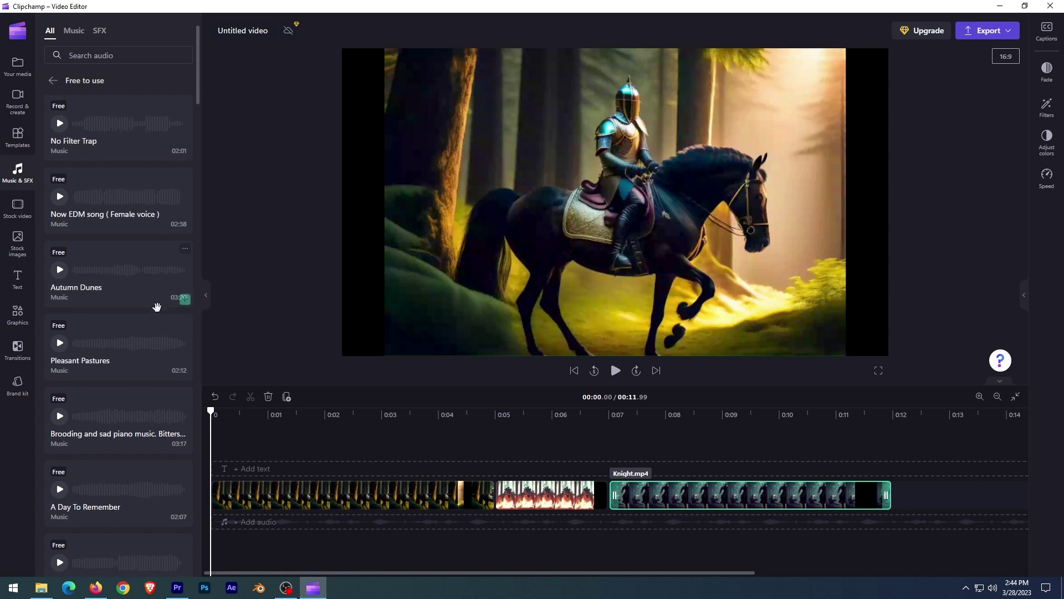
{"action": "scroll", "coordinate": [157, 308], "scroll_direction": "down", "scroll_amount": 2}
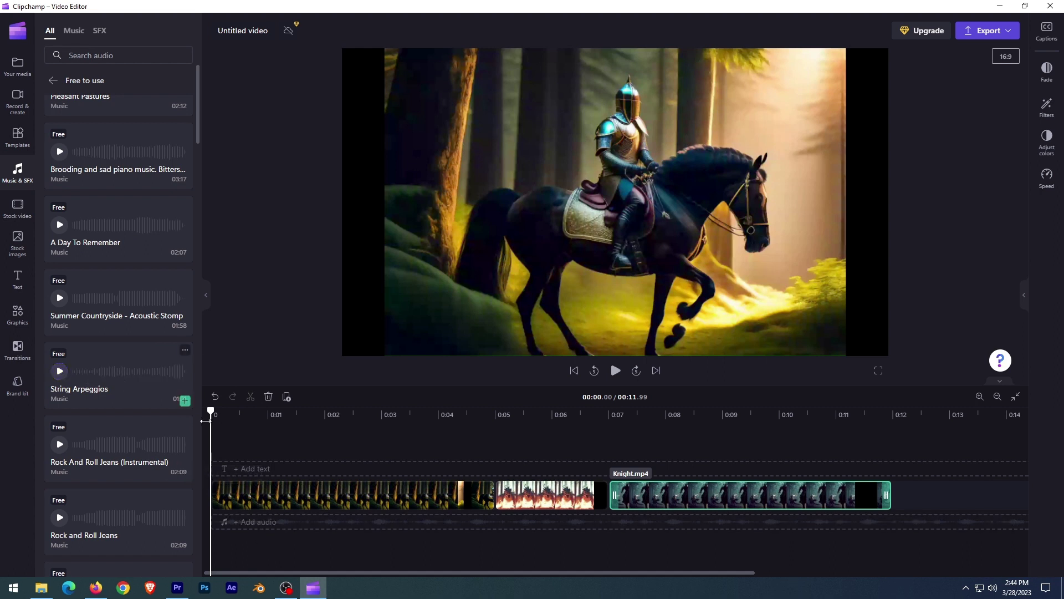
{"action": "left_click", "coordinate": [185, 400]}
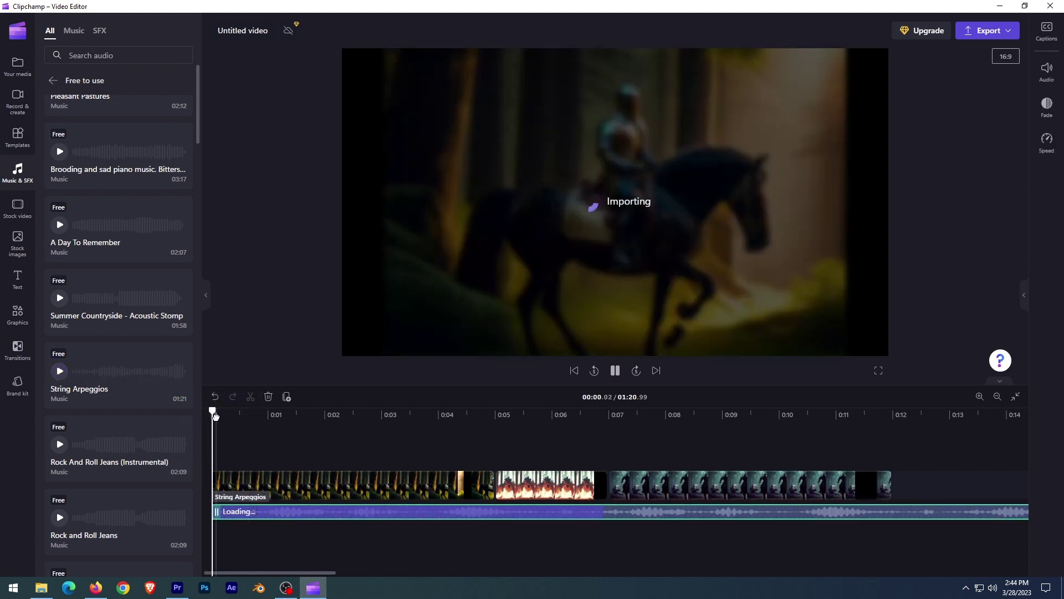
Split String Arpeggios at 0:12 and delete the part past the clips
{"action": "left_click", "coordinate": [998, 397]}
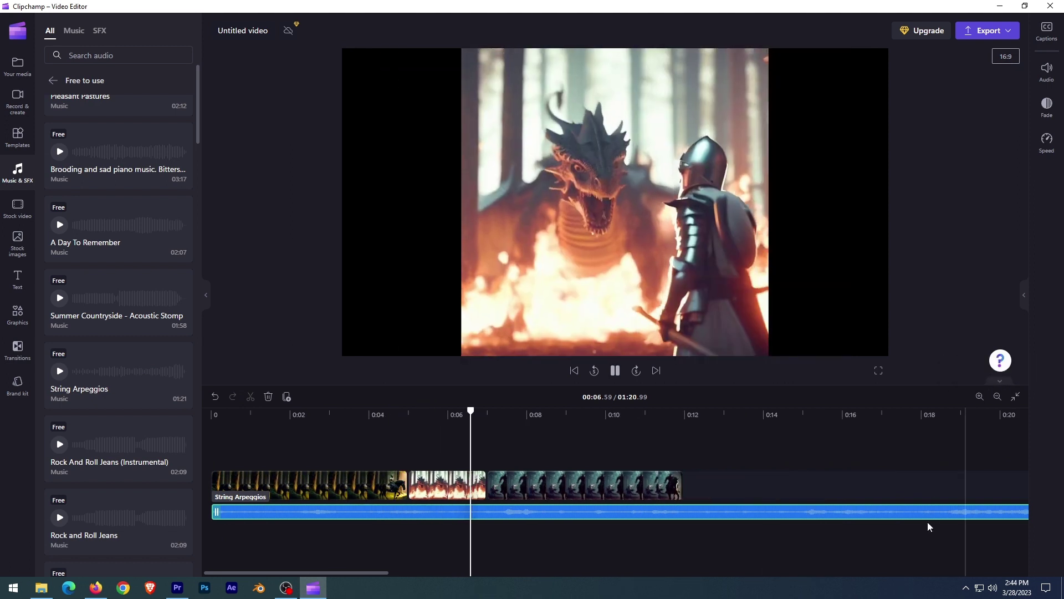
{"action": "left_click", "coordinate": [684, 411]}
{"action": "left_click", "coordinate": [729, 515]}
{"action": "key", "text": "s"}
{"action": "right_click", "coordinate": [730, 515]}
{"action": "left_click", "coordinate": [745, 495]}
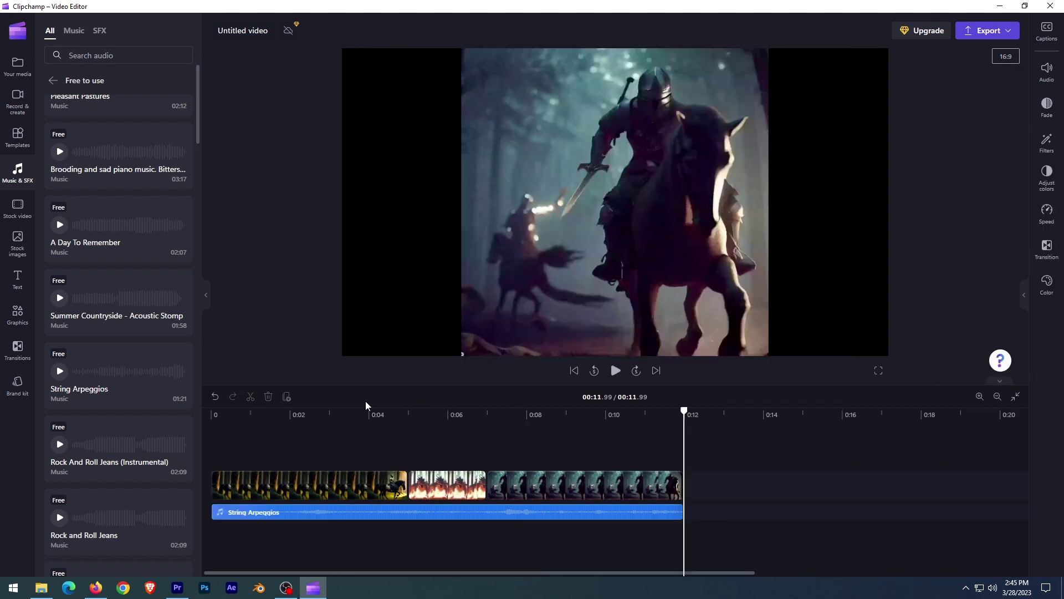
Play the project from the start to check the trimmed music
{"action": "left_click", "coordinate": [215, 416]}
{"action": "key", "text": "space"}
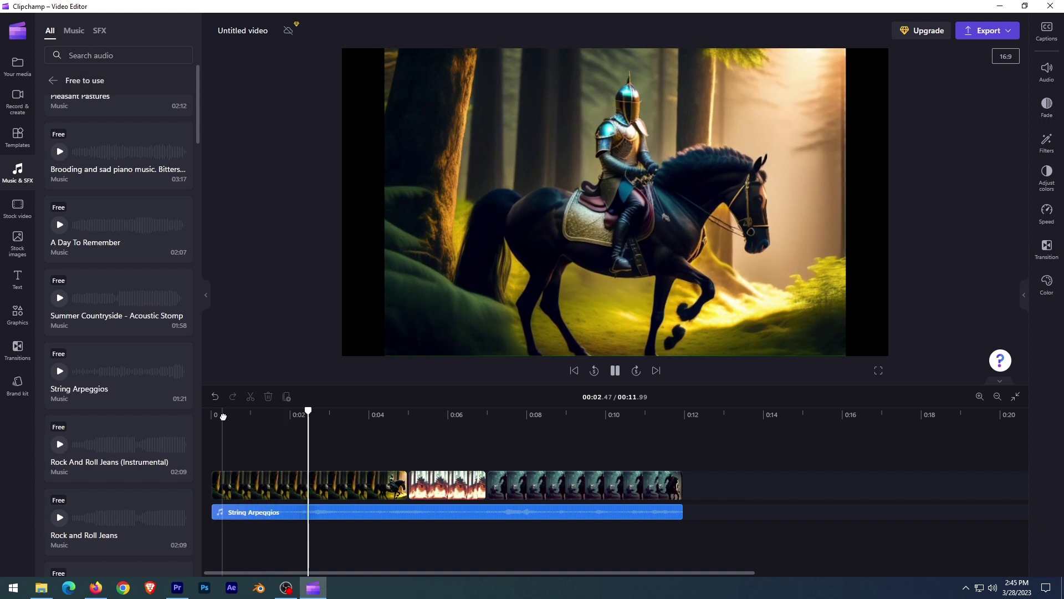
{"action": "key", "text": "space"}
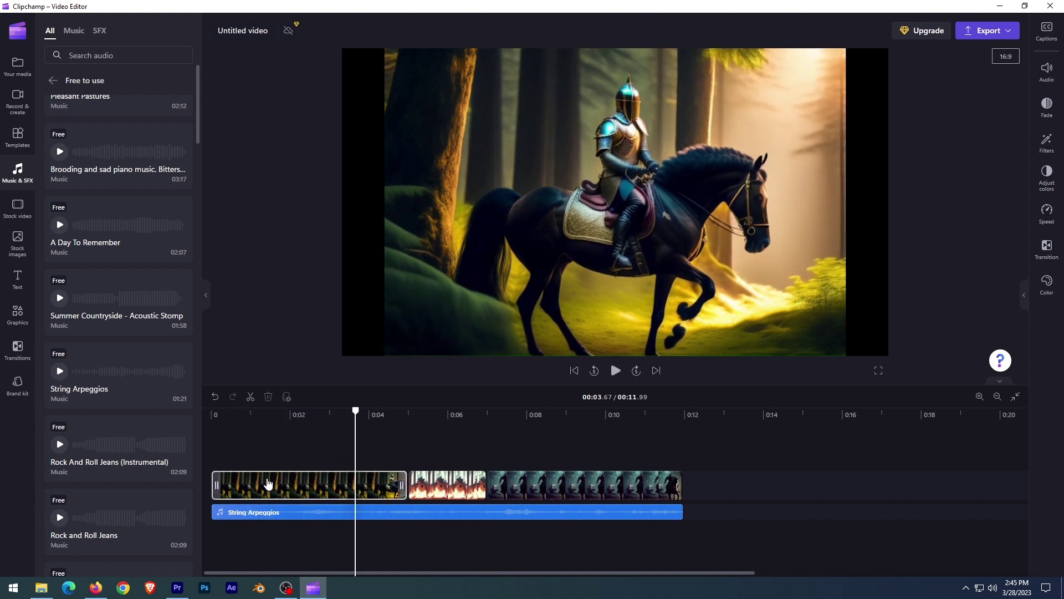
{"action": "left_click", "coordinate": [263, 478]}
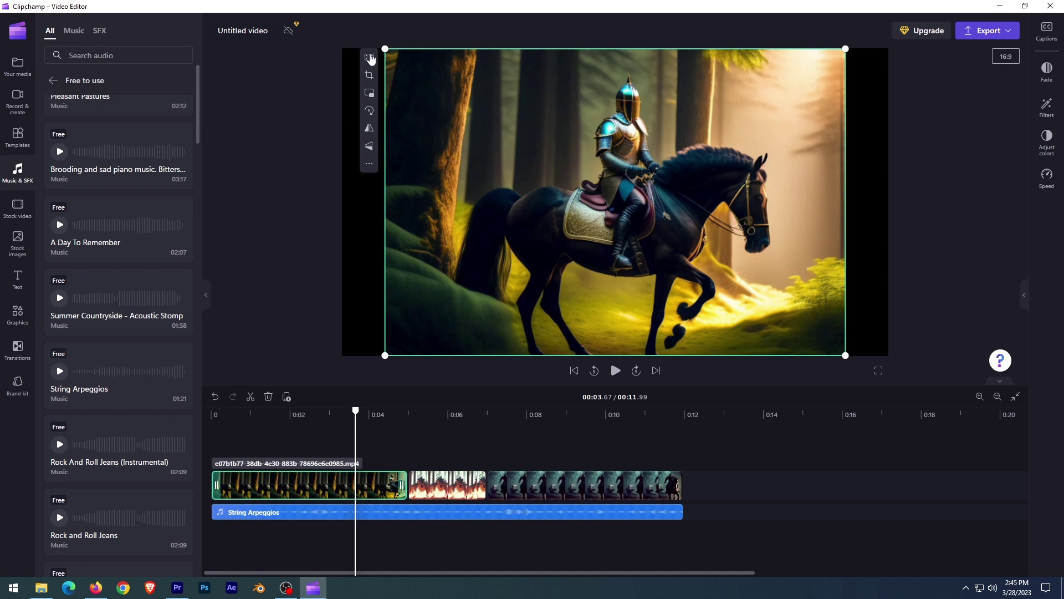
Set the first knight clip to Fill the 16:9 frame, shift the image down and preview it
{"action": "left_click", "coordinate": [374, 59]}
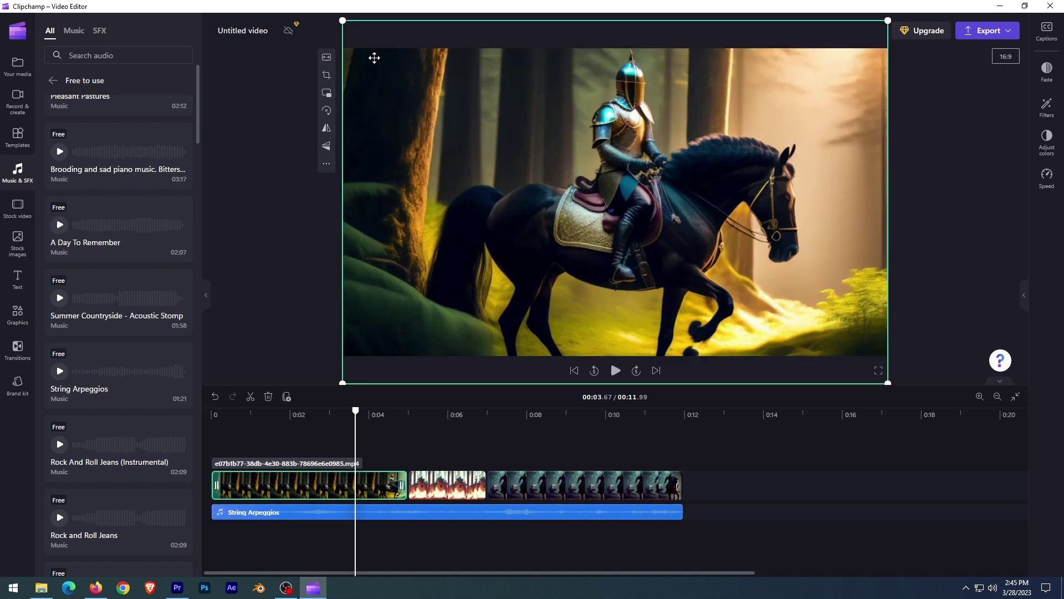
{"action": "left_click_drag", "start_coordinate": [609, 189], "coordinate": [625, 221]}
{"action": "left_click", "coordinate": [615, 371]}
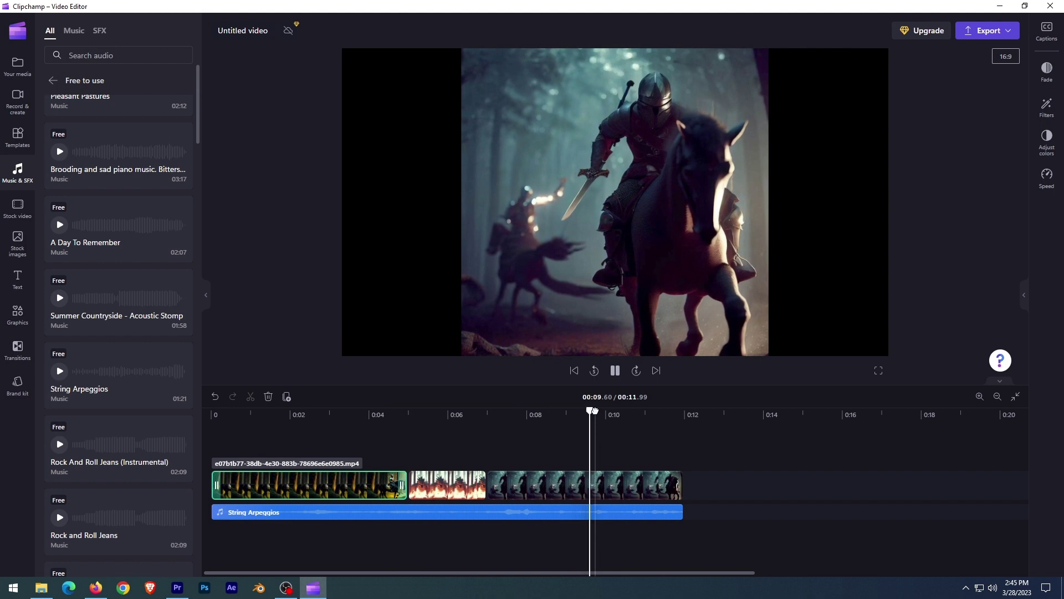
{"action": "left_click", "coordinate": [17, 103]}
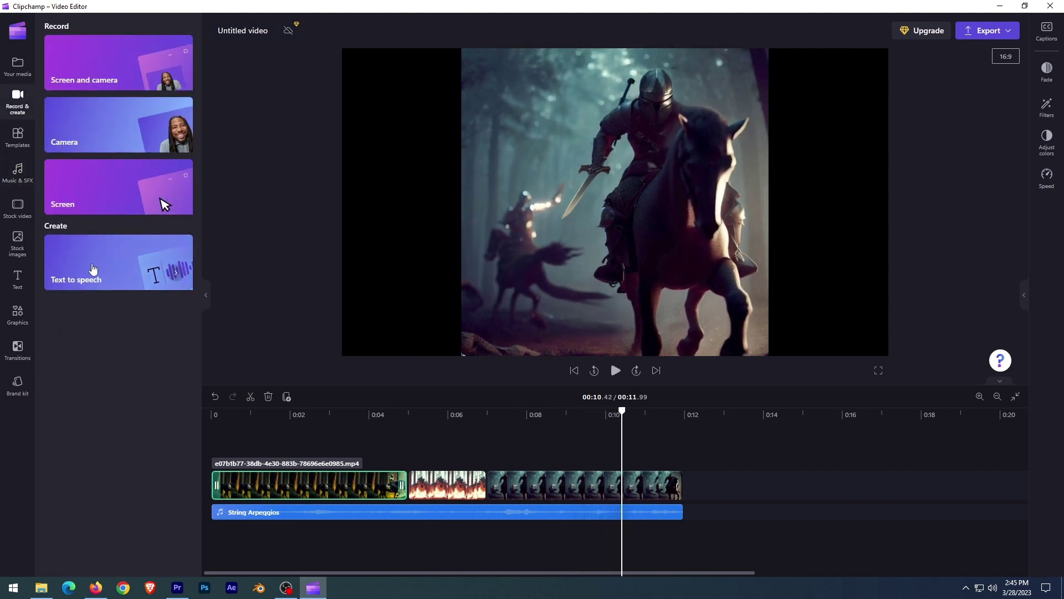
Start a Text to speech narration and choose the Guy voice in English (United States)
{"action": "left_click", "coordinate": [127, 284]}
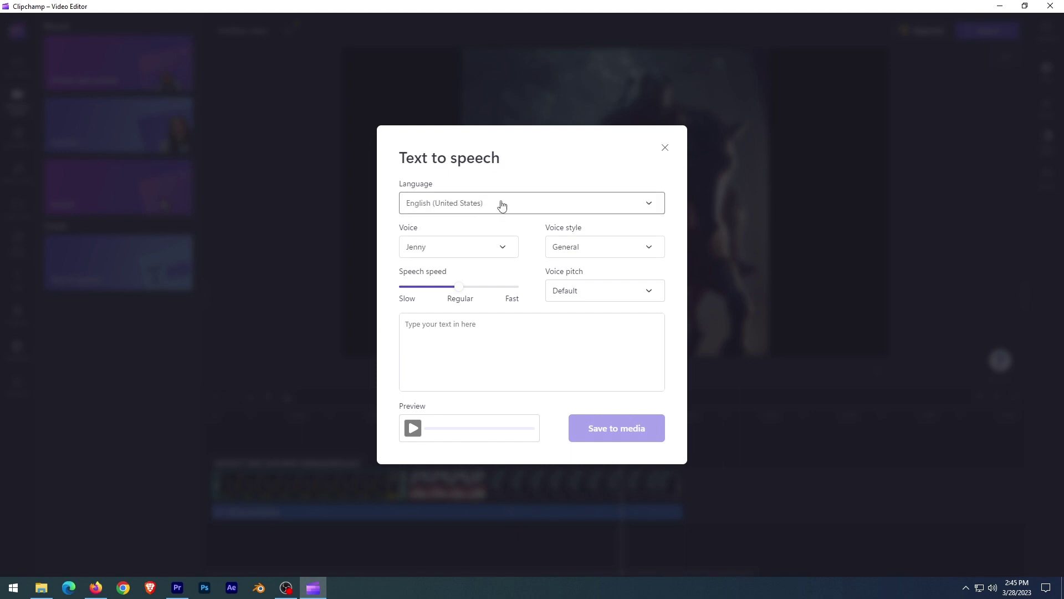
{"action": "left_click", "coordinate": [474, 254]}
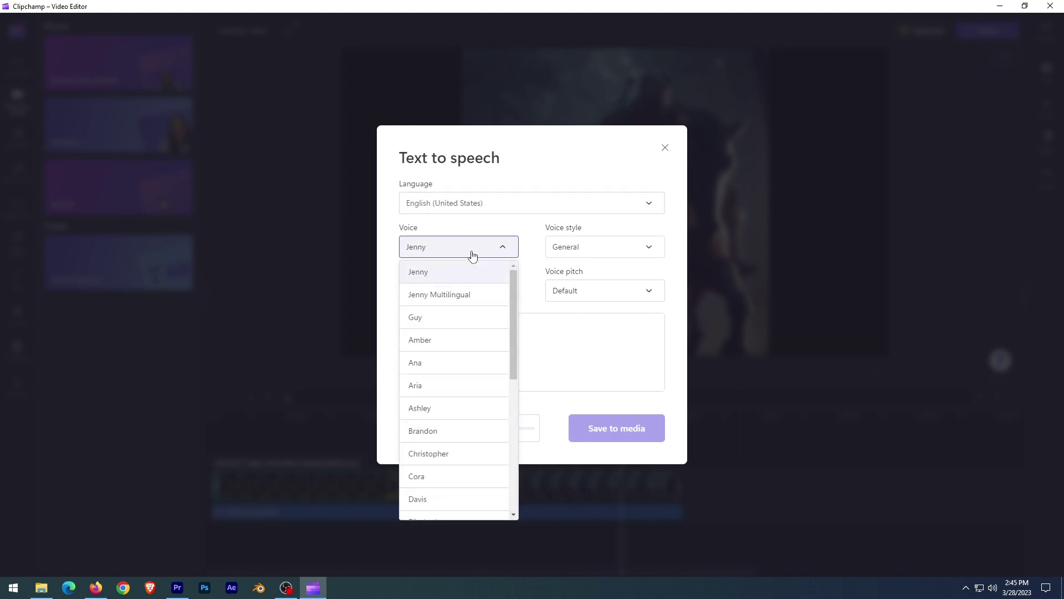
{"action": "left_click", "coordinate": [428, 318]}
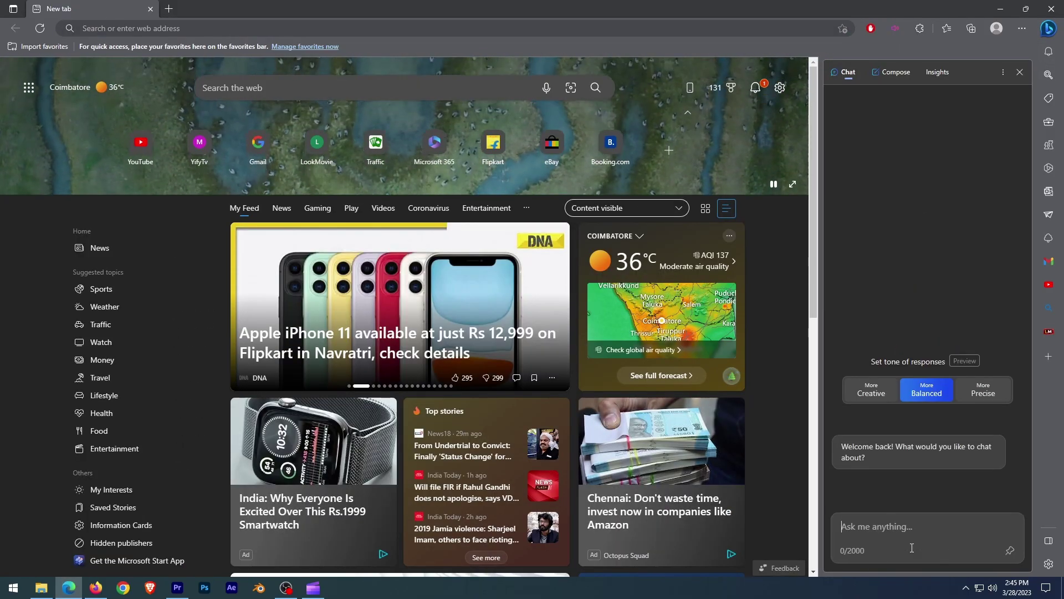
Ask Bing Chat for a paragraph of knight story and select its first sentences for the narration
{"action": "type", "text": "Write ma "}
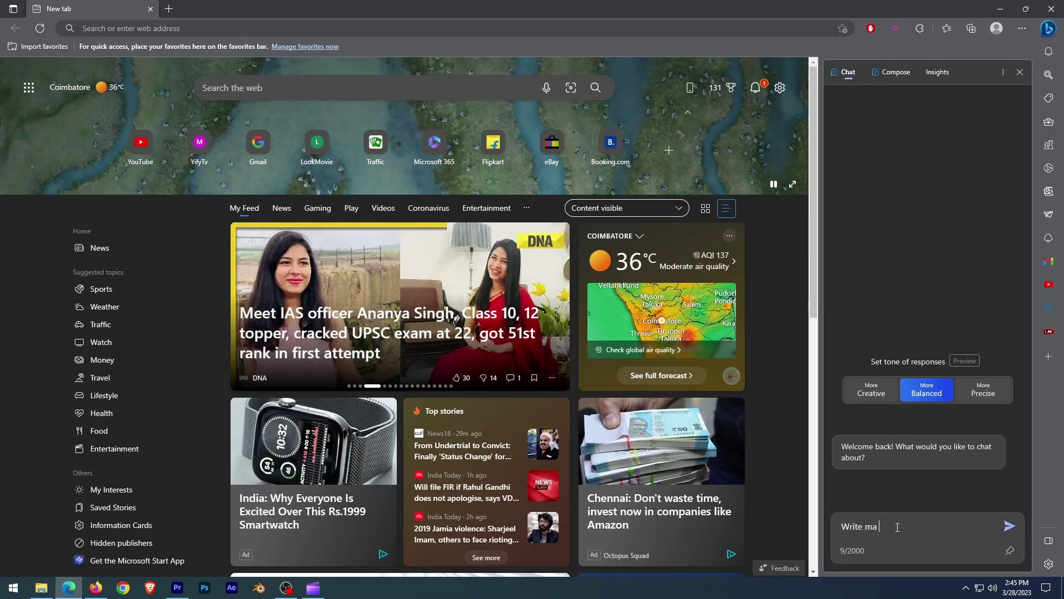
{"action": "type", "text": "paragaraph of kn=night story"}
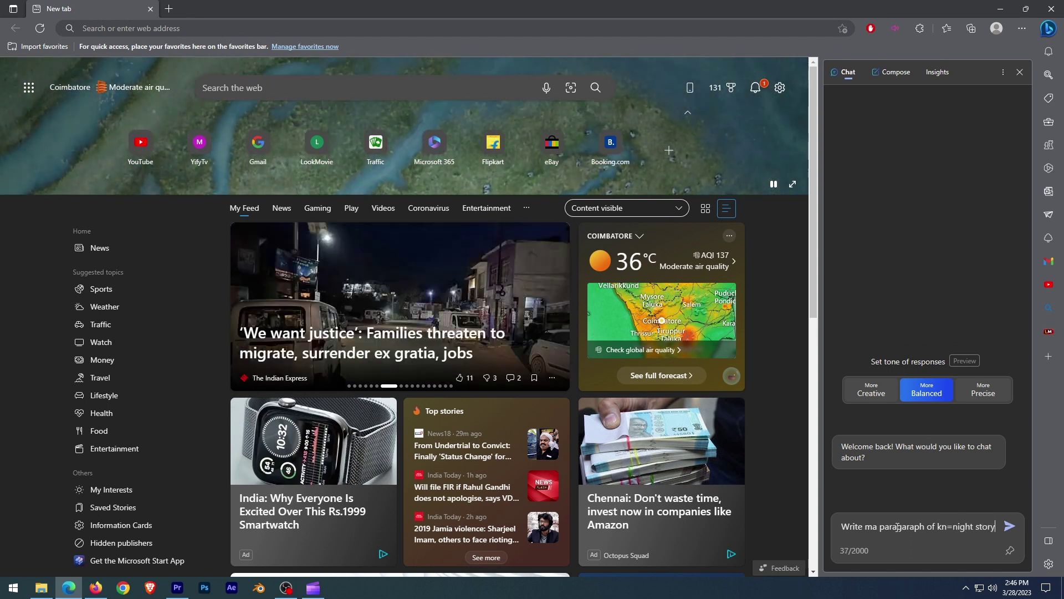
{"action": "key", "text": "Return"}
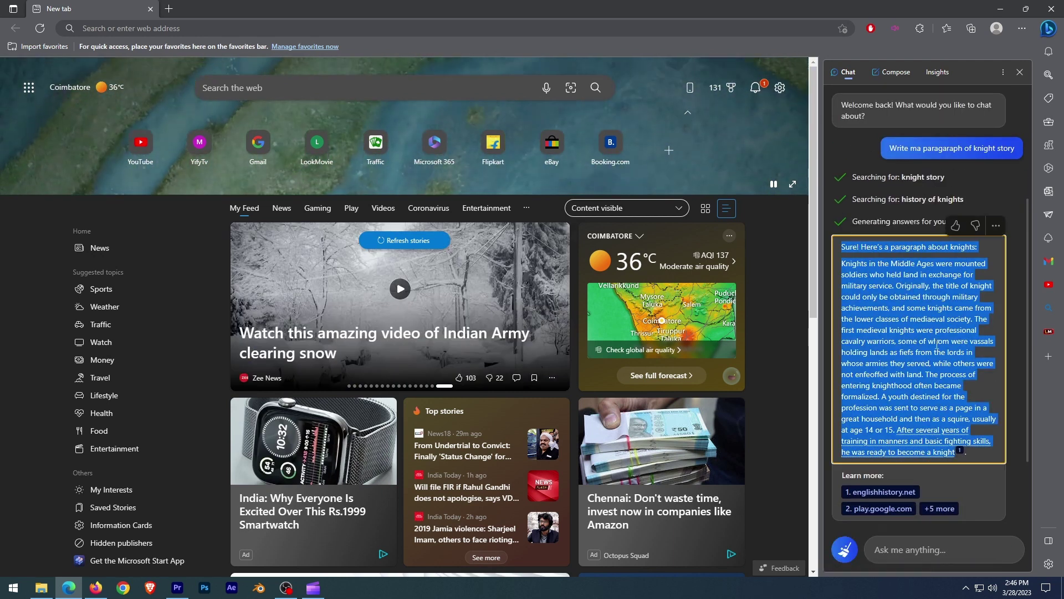
{"action": "left_click_drag", "start_coordinate": [842, 260], "coordinate": [970, 319]}
{"action": "key", "text": "ctrl+c"}
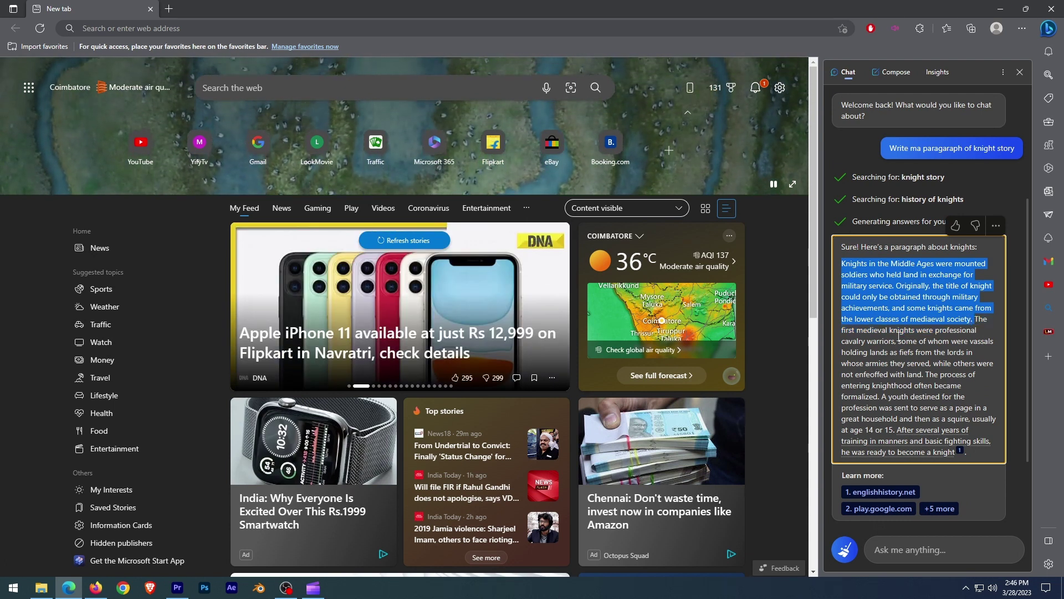
{"action": "left_click", "coordinate": [315, 590]}
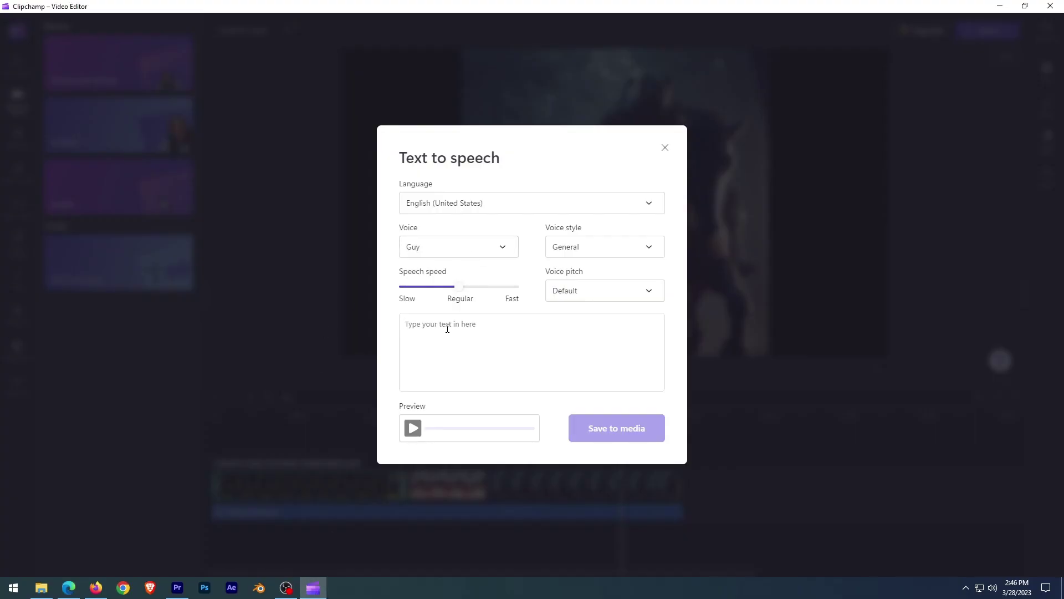
Paste the knights paragraph as text-to-speech narration and save the 15.15-second Guy voiceover to media
{"action": "key", "text": "ctrl+v"}
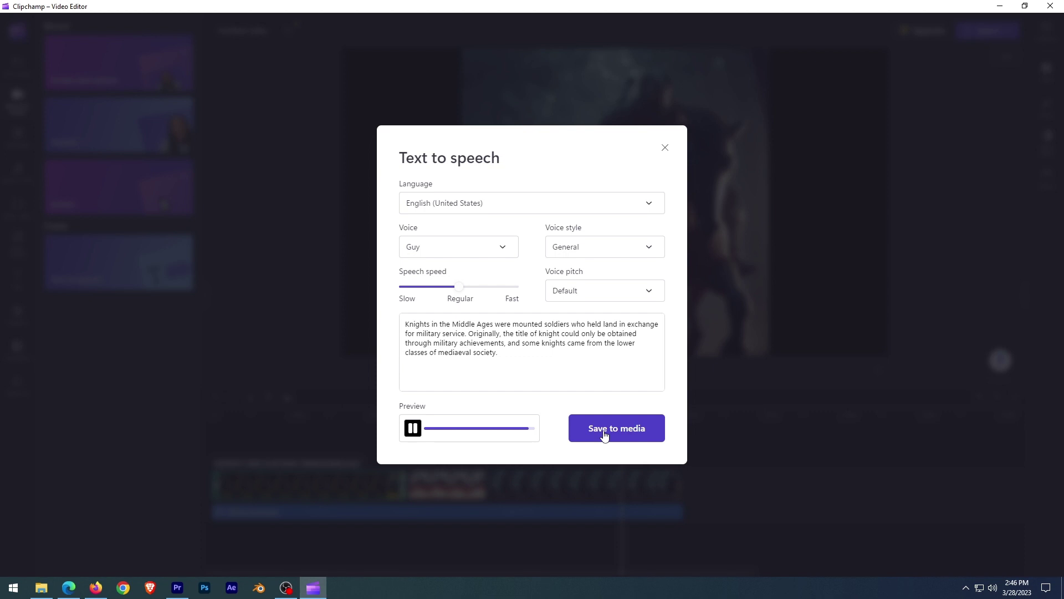
{"action": "left_click", "coordinate": [605, 436]}
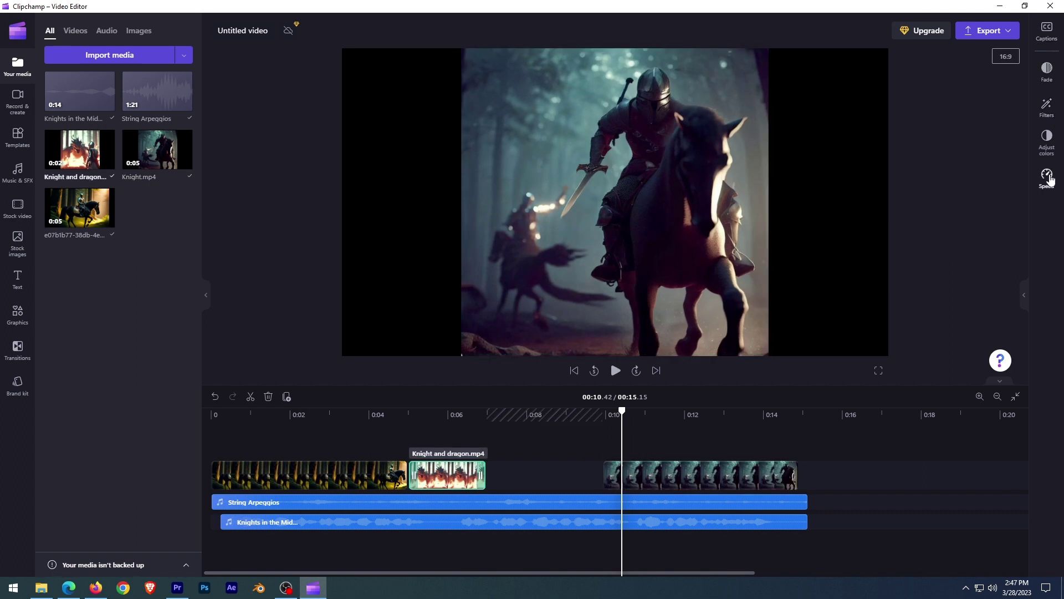
Slow the Knight and dragon clip to 0.4x speed and move the narration to start at 0:00
{"action": "left_click", "coordinate": [1048, 177]}
{"action": "left_click_drag", "start_coordinate": [899, 52], "coordinate": [884, 52]}
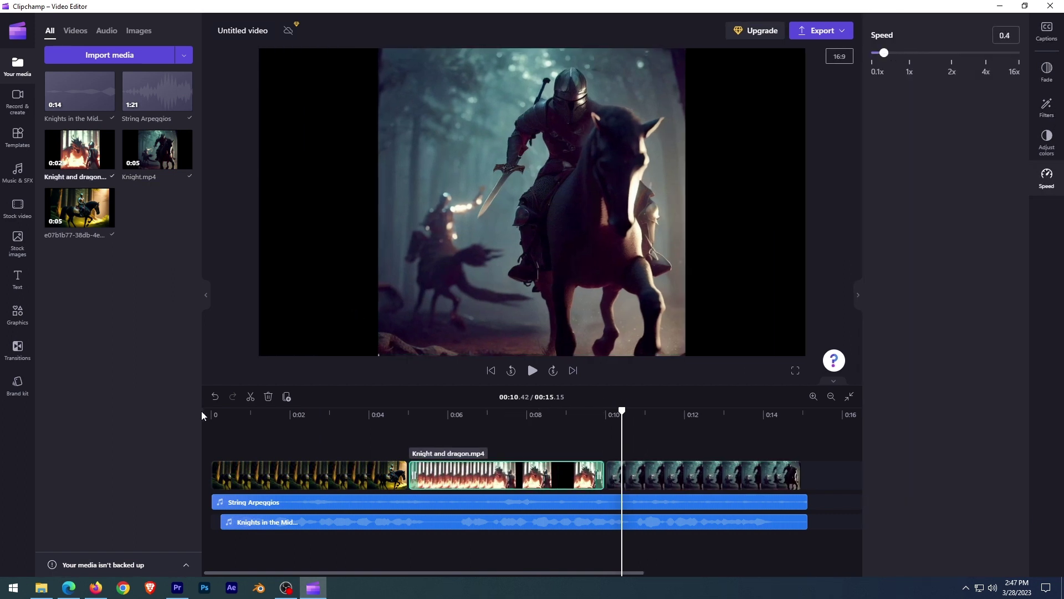
{"action": "left_click", "coordinate": [213, 414]}
{"action": "left_click_drag", "start_coordinate": [261, 525], "coordinate": [251, 522]}
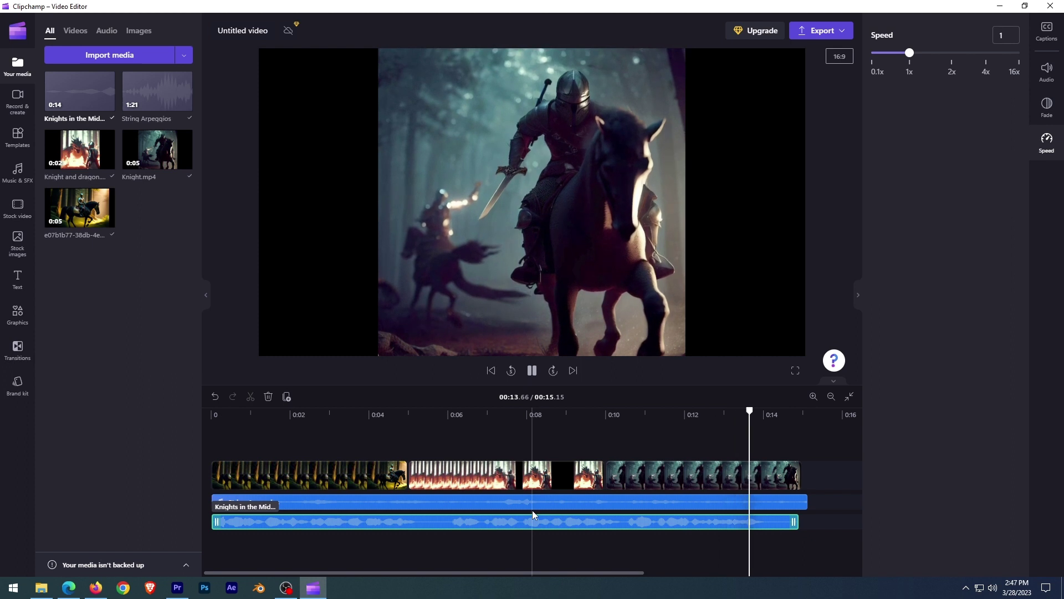
{"action": "scroll", "coordinate": [523, 506], "scroll_direction": "right", "scroll_amount": 5}
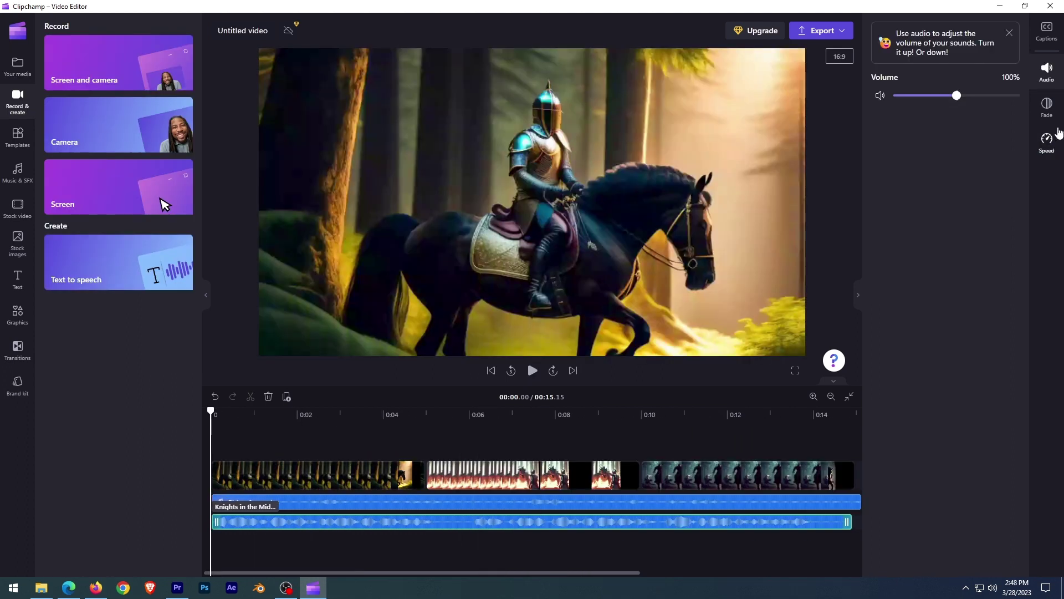
Turn on auto-captions, confirm the caption language, and play the video to check the captions
{"action": "left_click", "coordinate": [1047, 30]}
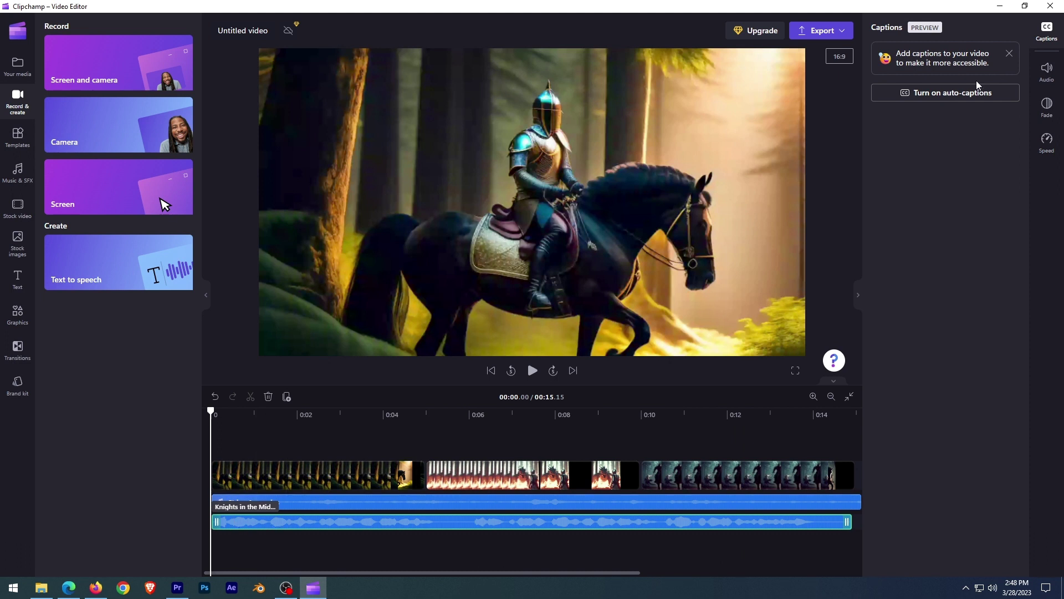
{"action": "left_click", "coordinate": [971, 98]}
{"action": "left_click", "coordinate": [488, 337]}
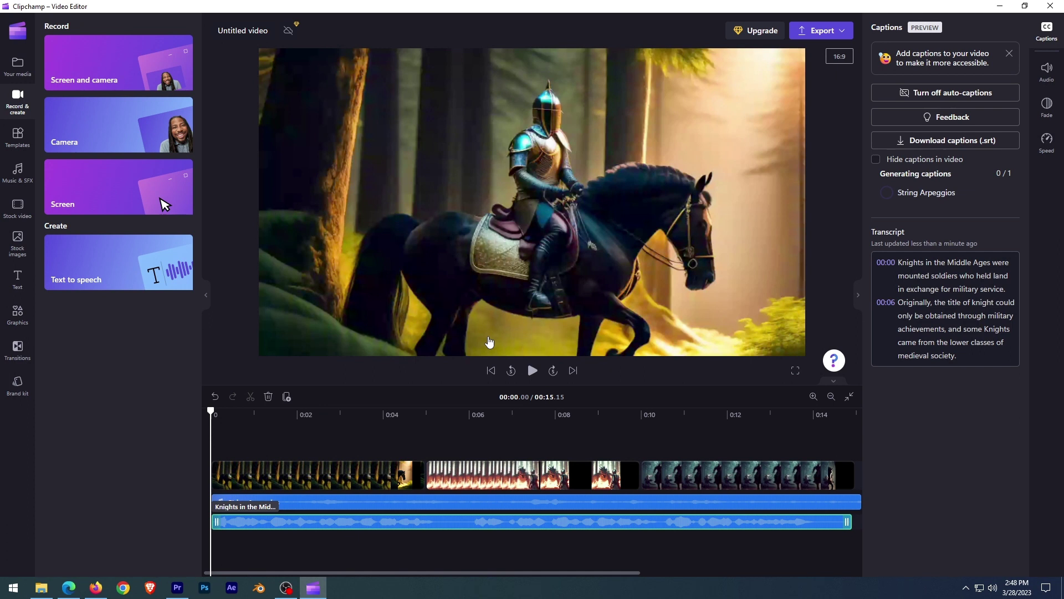
{"action": "key", "text": "space"}
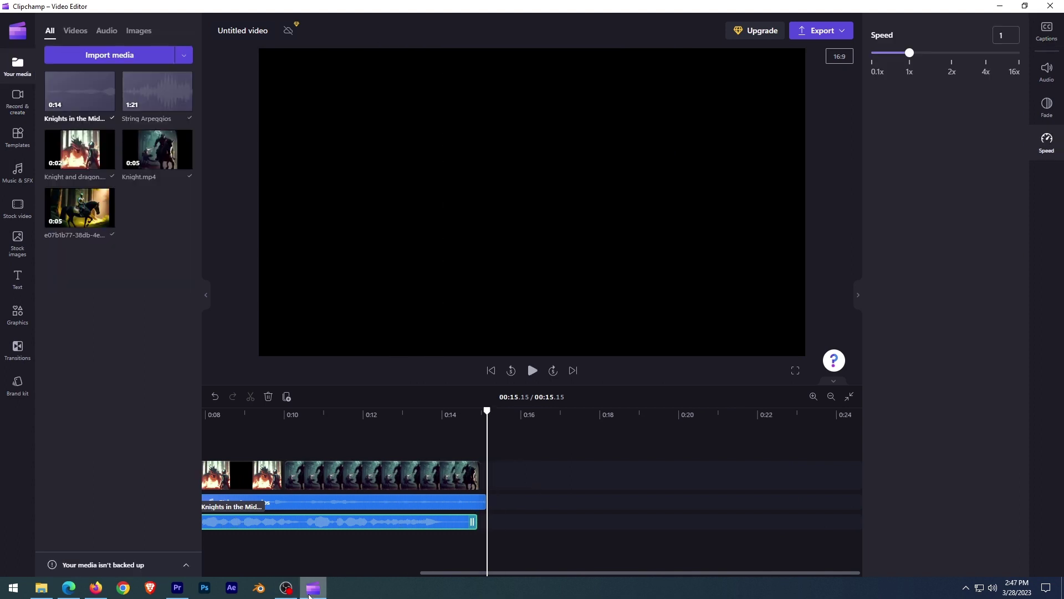
Export the video at 1080p, then play the downloaded MP4 in VLC outside fullscreen
{"action": "left_click", "coordinate": [837, 35]}
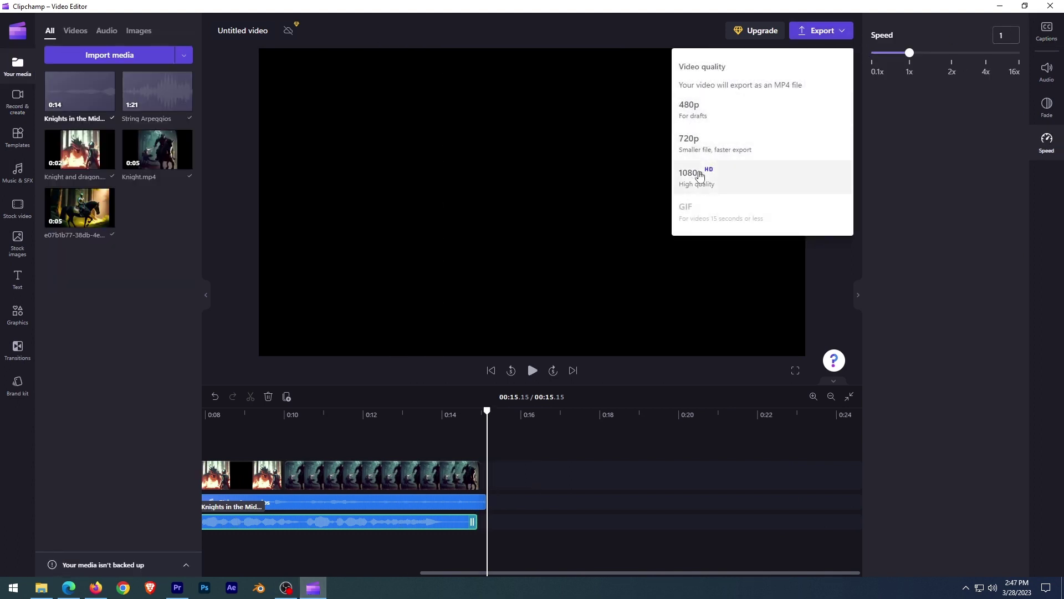
{"action": "left_click", "coordinate": [709, 174]}
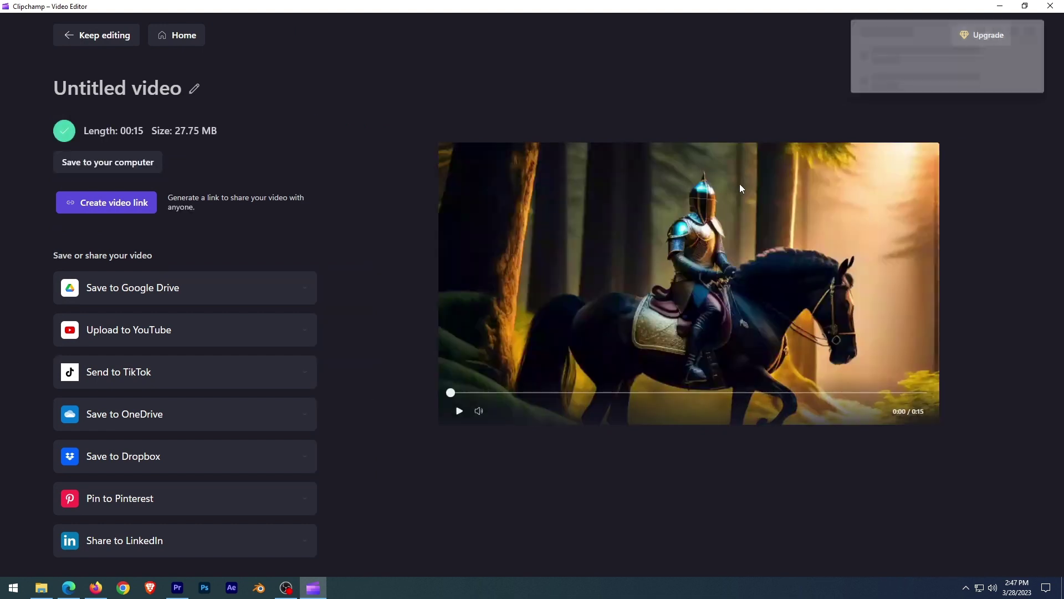
{"action": "left_click", "coordinate": [881, 59]}
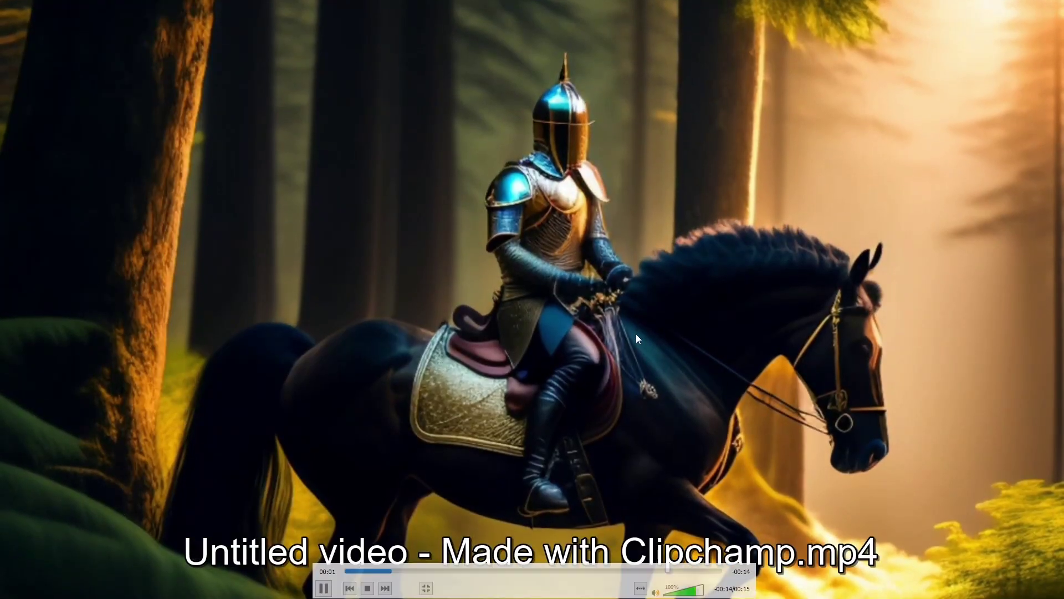
{"action": "key", "text": "Escape"}
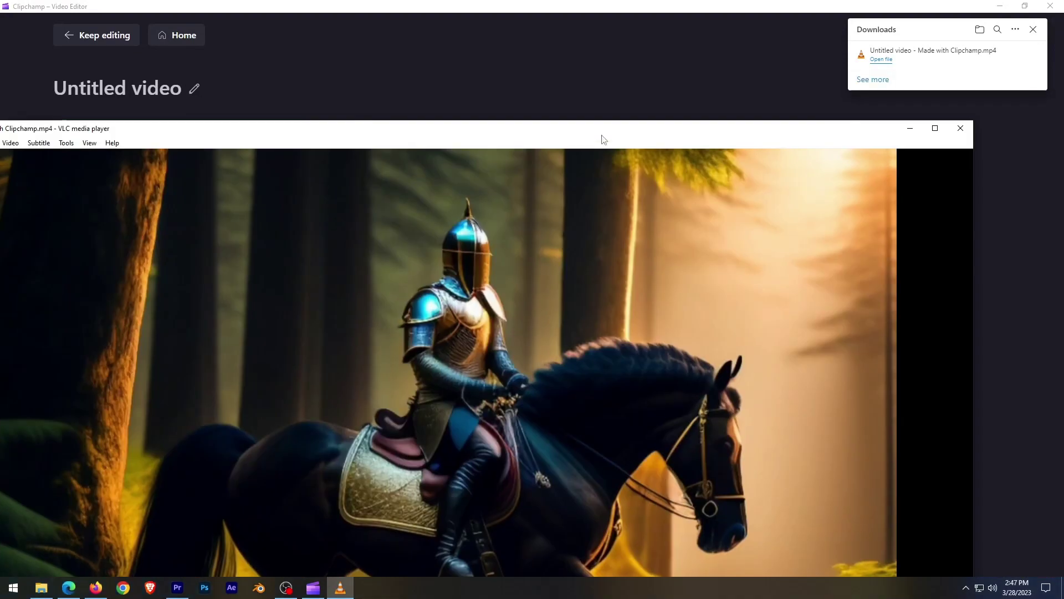